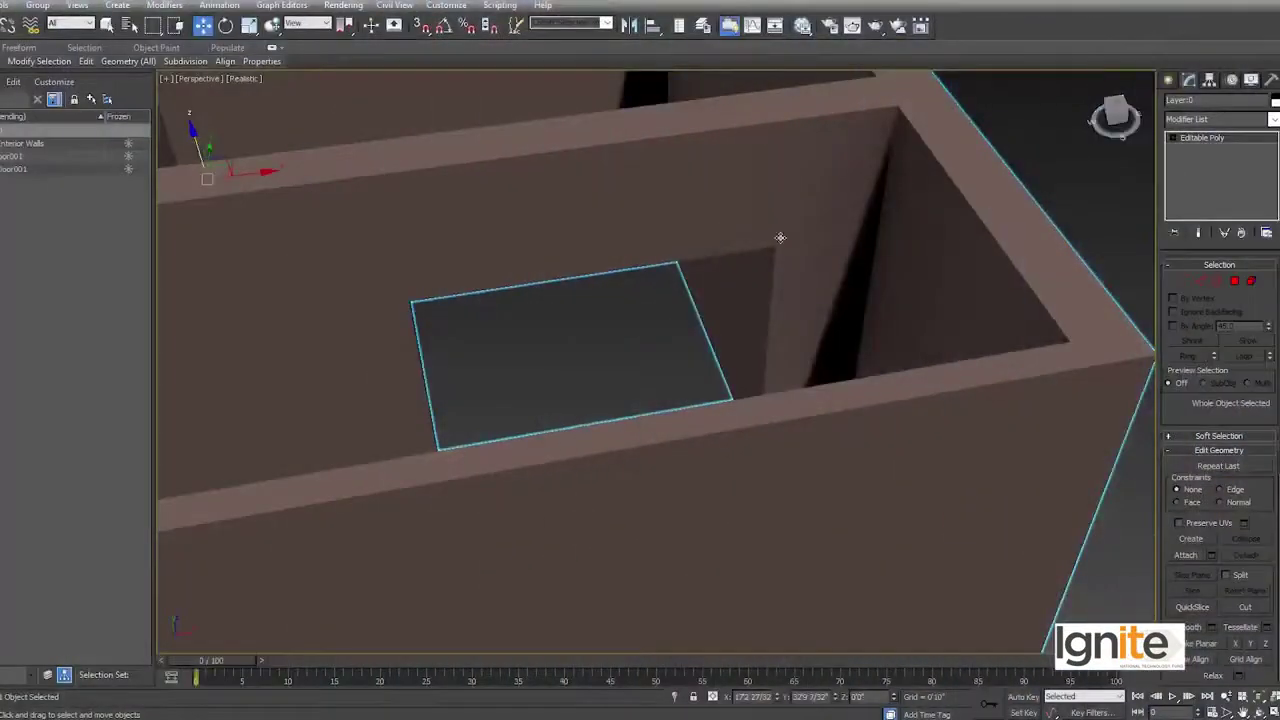
- Examine the window opening in the front room's wall and its place within the house walls
middle_click_drag(457, 262, 590, 298)
scroll(590, 298, "down", 3)
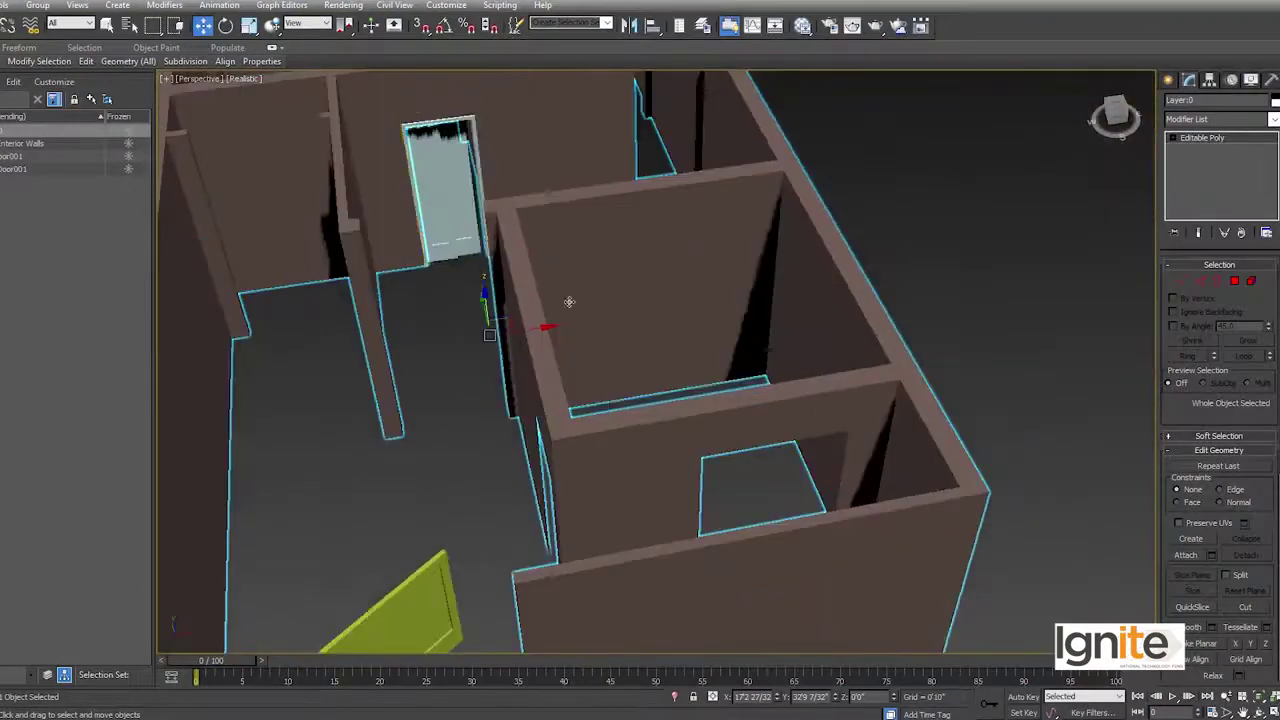
scroll(560, 295, "down", 3)
middle_click_drag(624, 184, 643, 308)
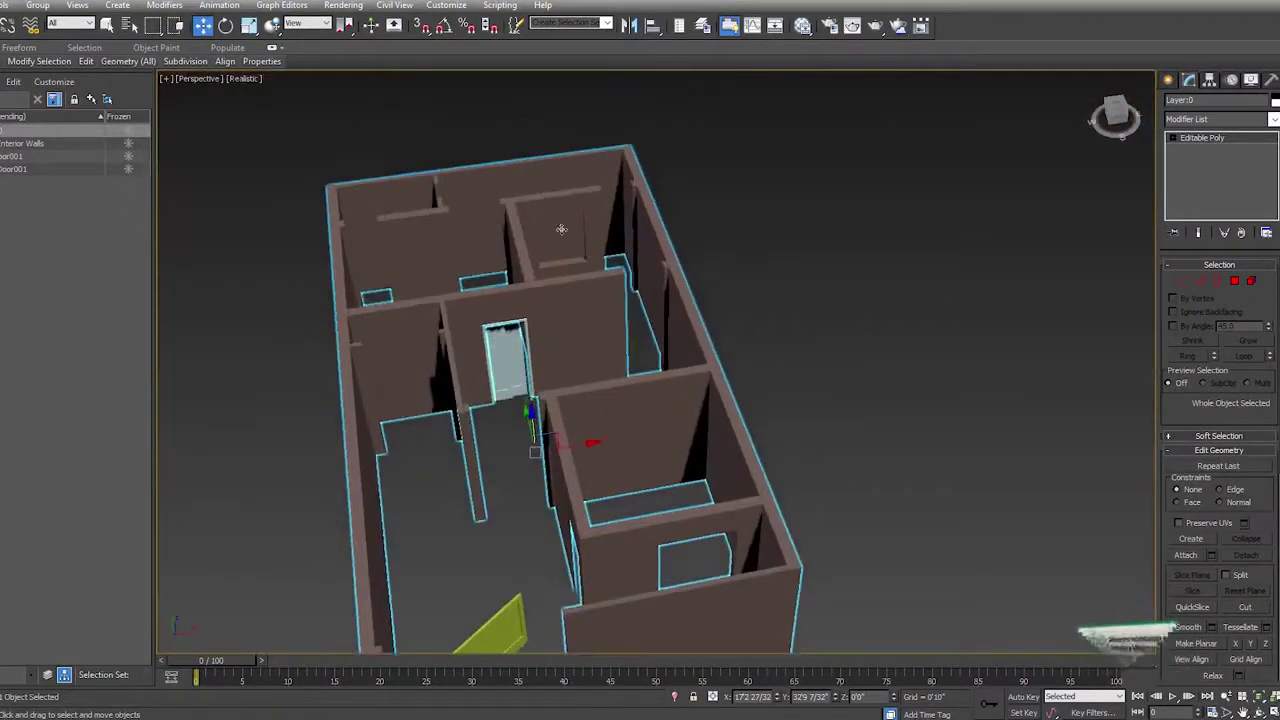
scroll(597, 371, "up", 6)
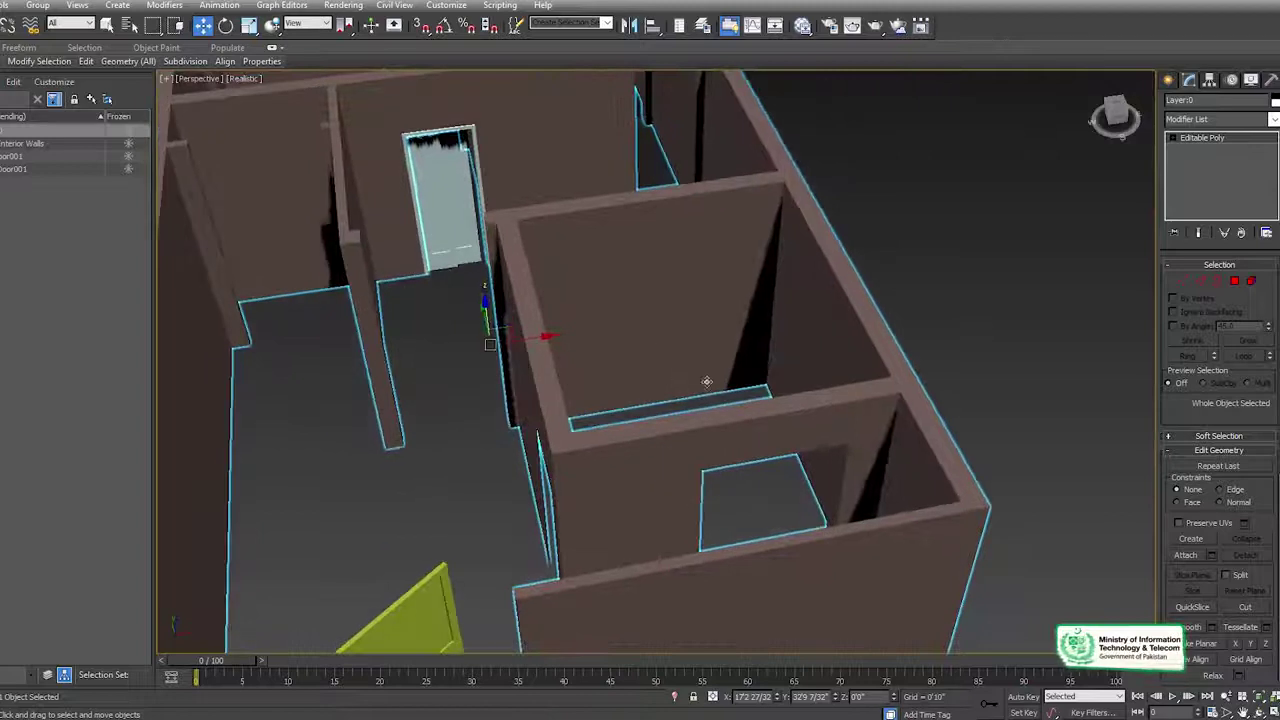
scroll(827, 471, "up", 2)
scroll(827, 471, "down", 1)
middle_click_drag(827, 471, 832, 306)
mouse_move(1108, 122)
left_mouse_down()
mouse_move(1113, 148)
mouse_move(1122, 134)
left_mouse_up()
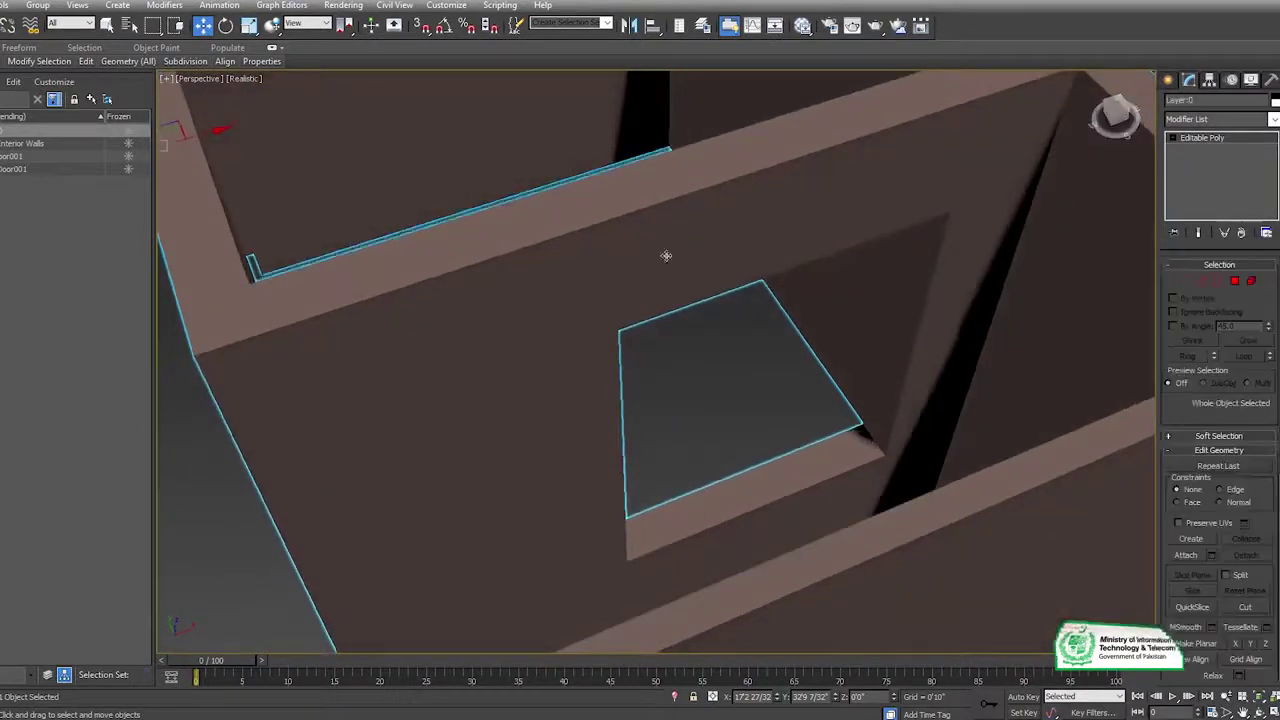
- Enter polygon selection on the walls and inspect the faces above and below the front room's window opening
middle_click_drag(697, 254, 630, 170, "alt")
left_click(1236, 280)
middle_click_drag(760, 300, 808, 251, "alt")
left_click(723, 205)
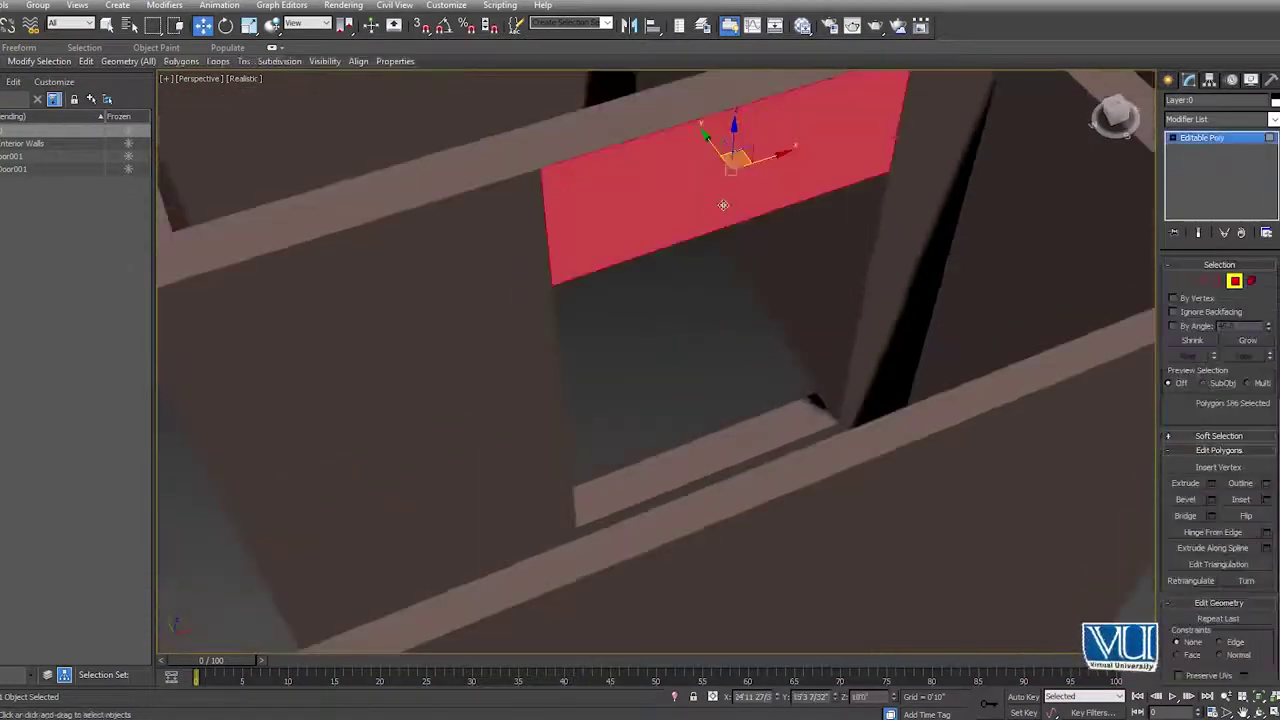
left_click(736, 461)
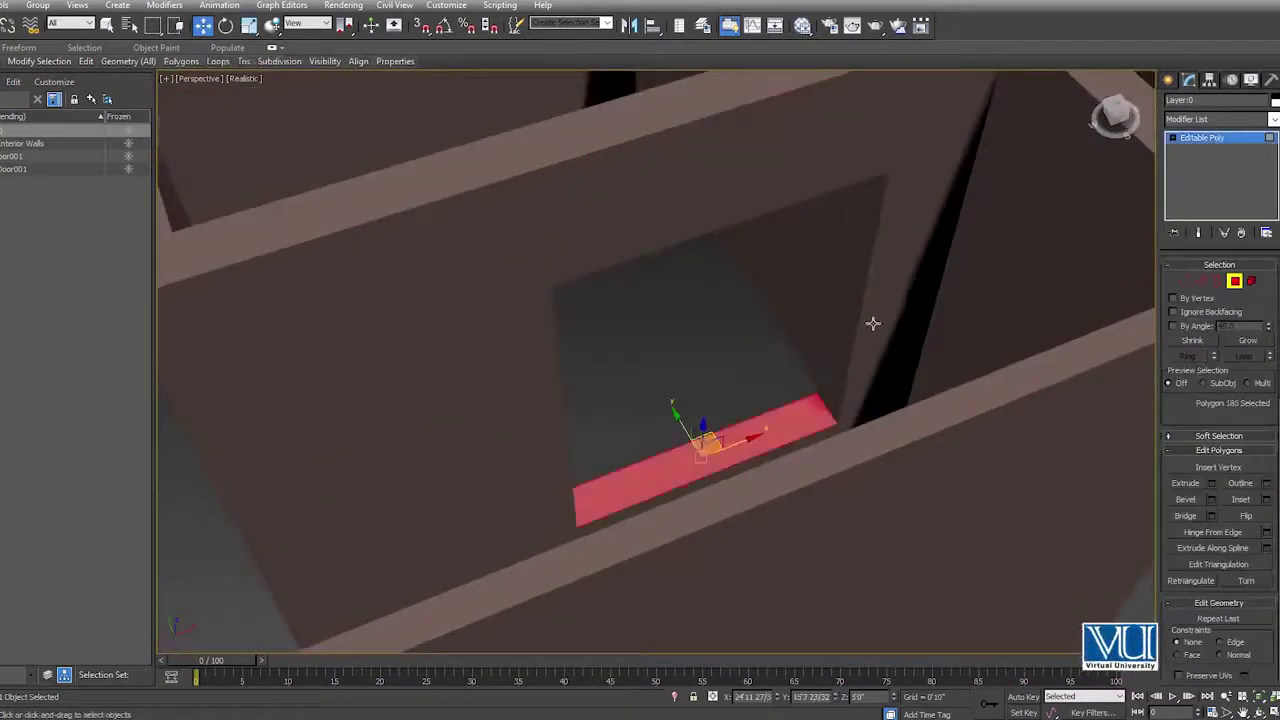
- Inspect the wall polygons above, below and beside the window opening in the rear room
scroll(792, 322, "down", 5)
middle_click_drag(686, 278, 688, 465)
middle_click_drag(560, 225, 570, 394)
scroll(523, 309, "up", 2)
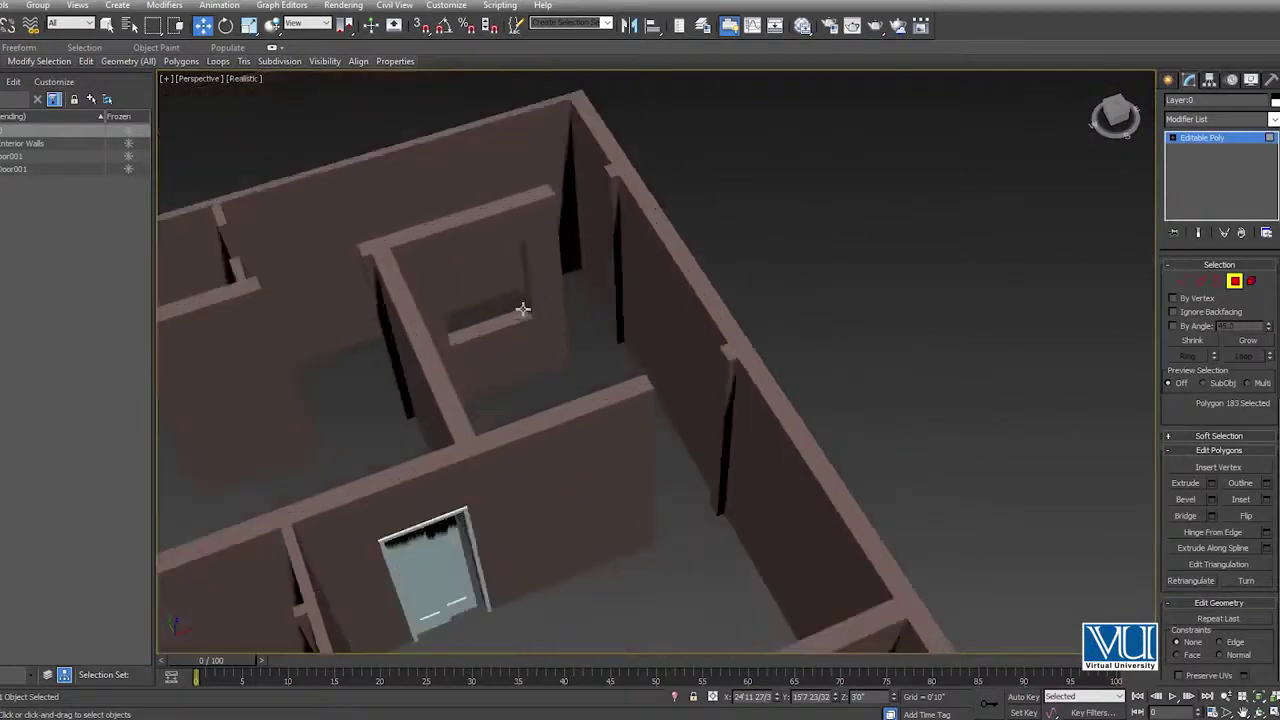
scroll(523, 309, "up", 4)
left_click(477, 237)
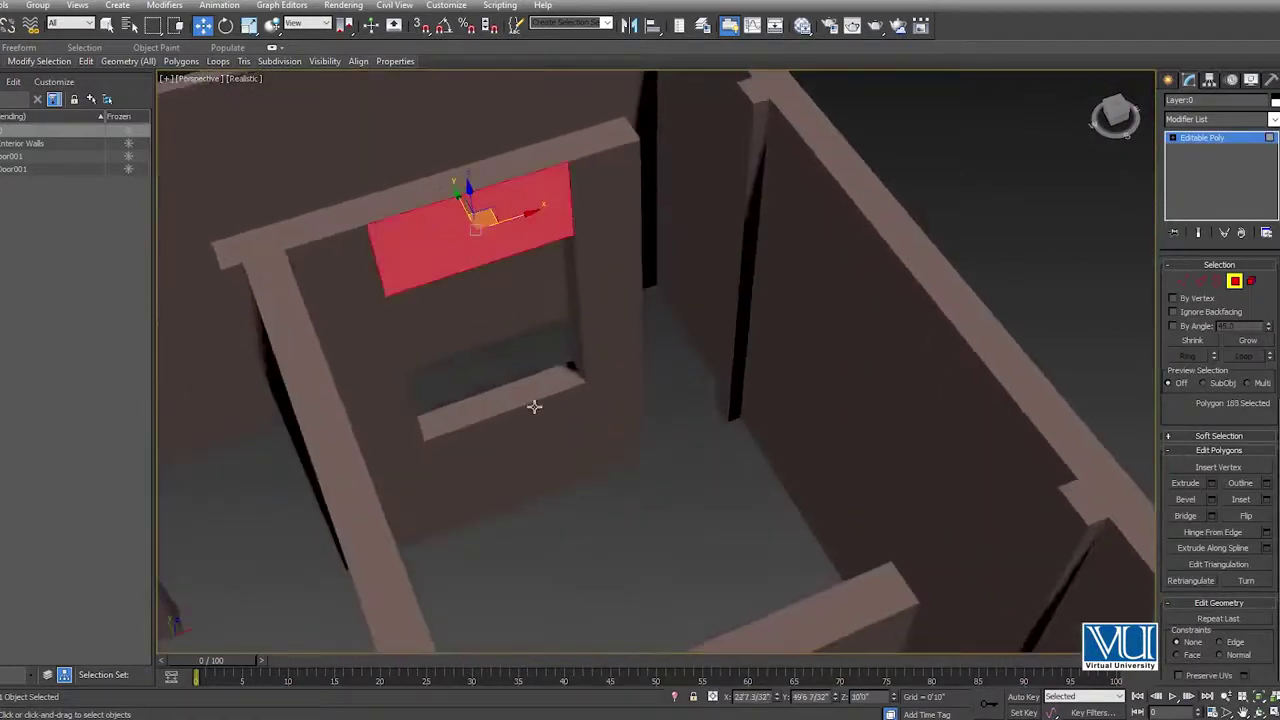
left_click(586, 395)
left_click(615, 333)
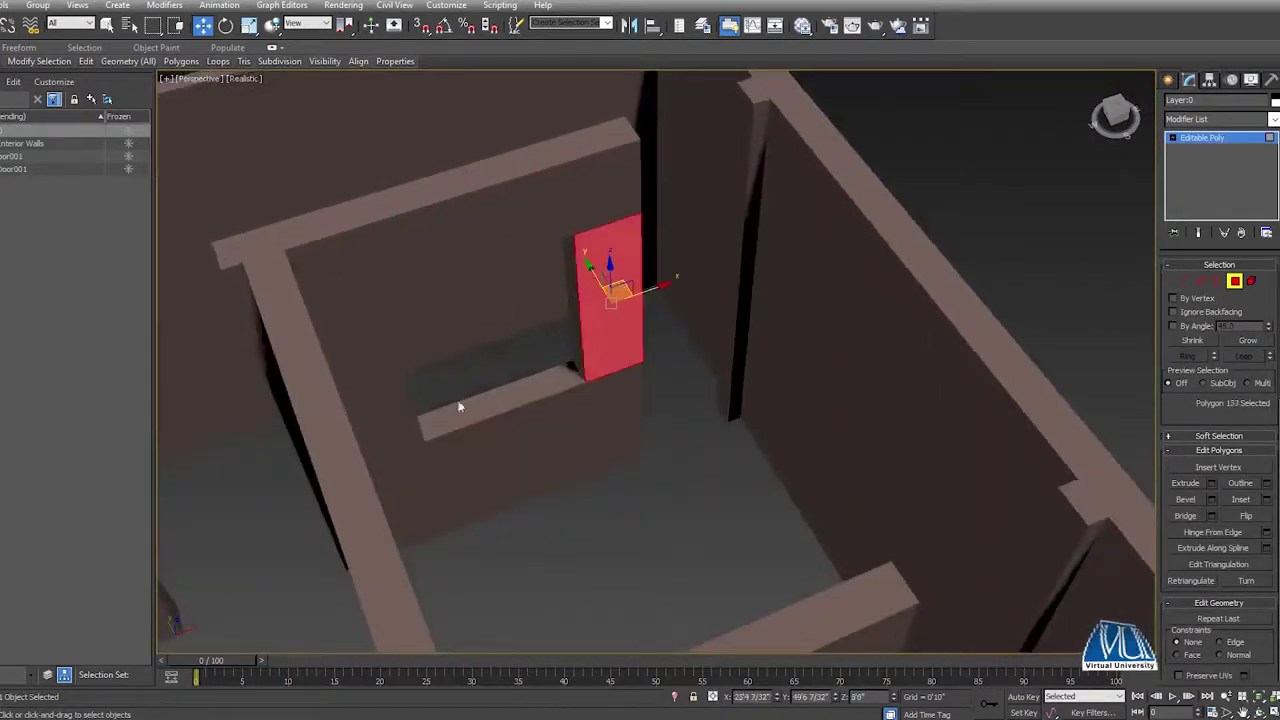
scroll(546, 366, "down", 2)
scroll(546, 366, "down", 3)
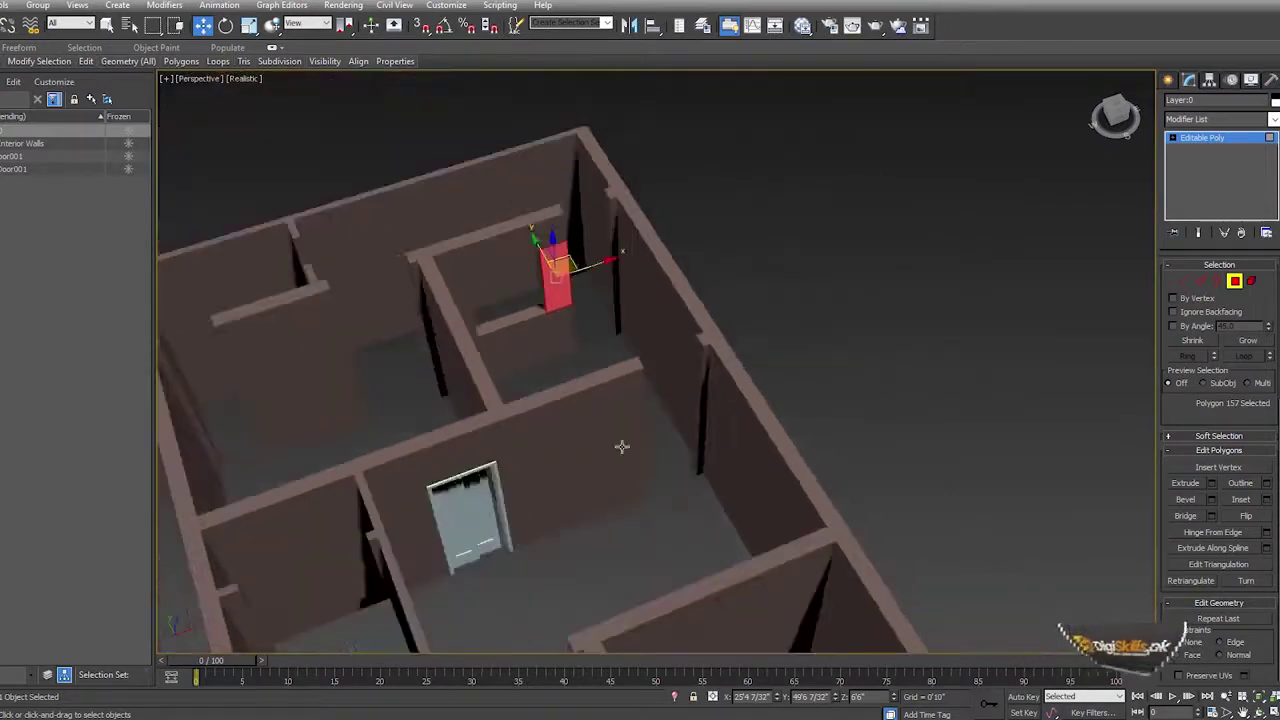
middle_click_drag(622, 447, 664, 449)
scroll(490, 222, "up", 4)
middle_click_drag(595, 242, 634, 367)
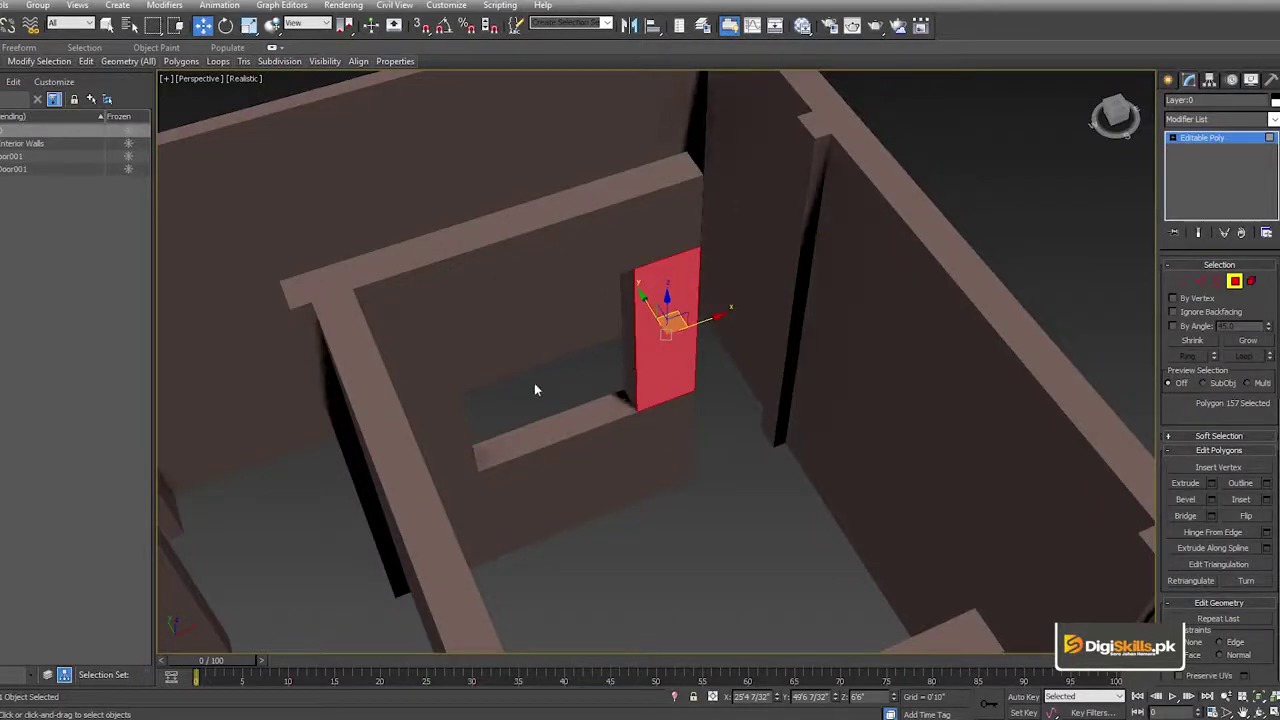
- Switch to the full-size Top view and locate the front and rear window openings in the wall plan
key("alt+w")
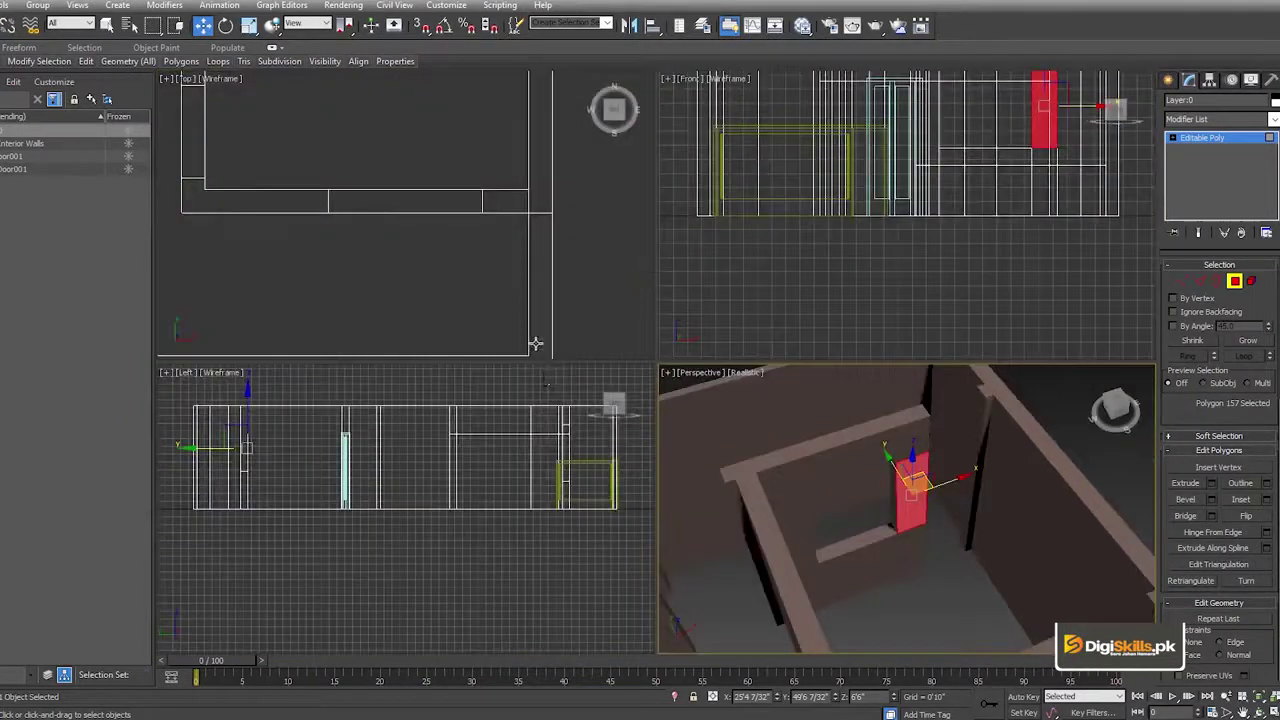
left_click(450, 292)
key("alt+w")
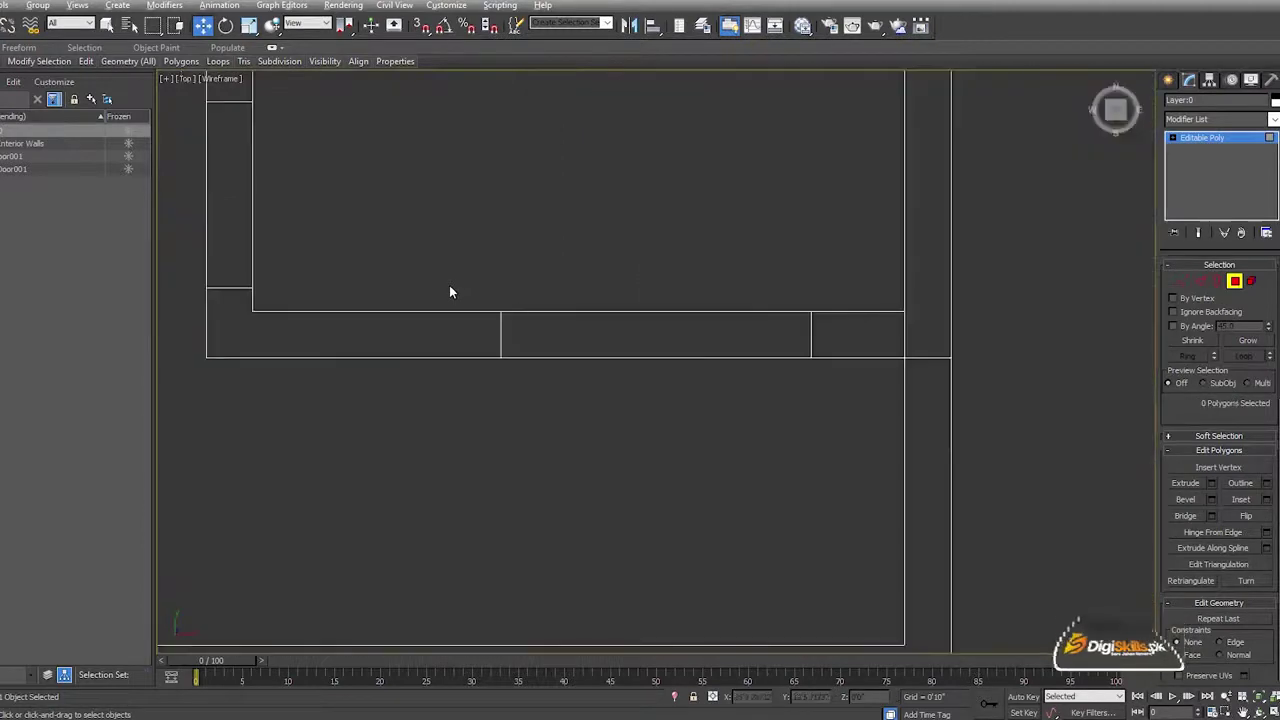
scroll(508, 313, "down", 4)
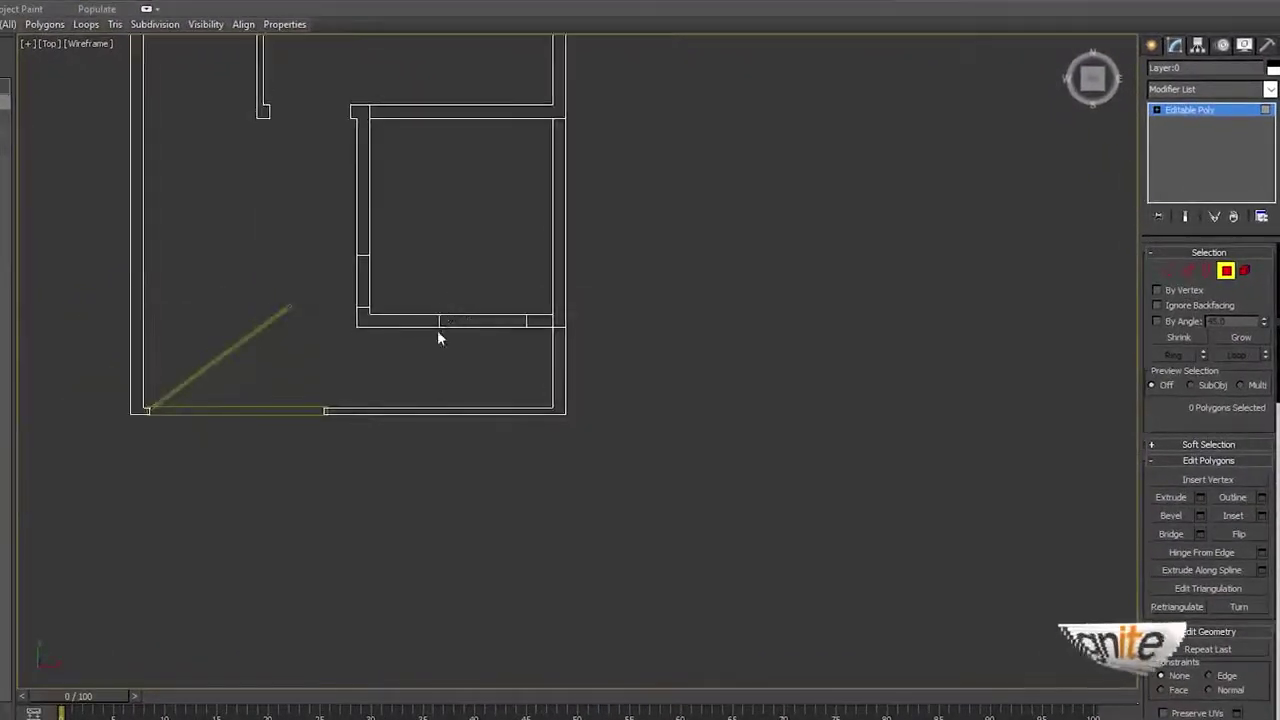
left_click(438, 318)
middle_click_drag(504, 202, 497, 478)
middle_click_drag(376, 198, 370, 300)
scroll(344, 289, "up", 2)
scroll(344, 289, "down", 2)
middle_click_drag(417, 231, 396, 372)
scroll(409, 285, "up", 4)
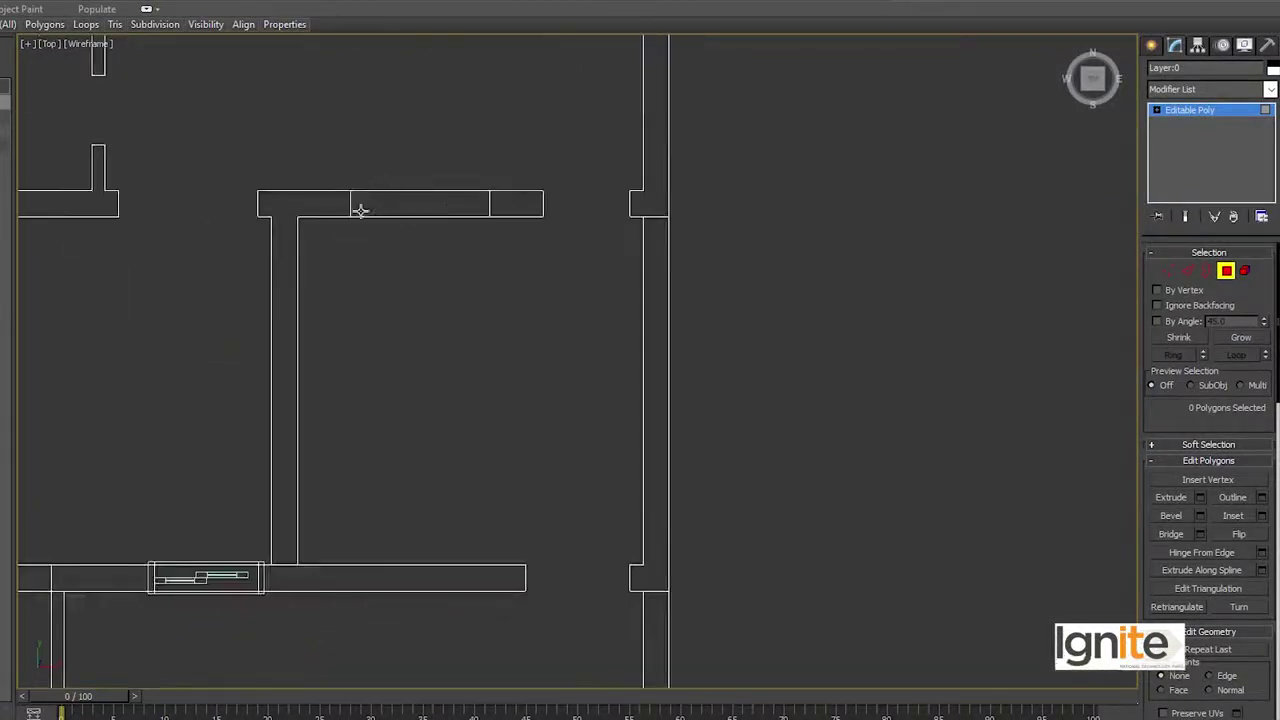
- Draw a projected window 5'0" wide, 0'9" deep and about 4'5" high, snapped to the corners of the front window opening
scroll(426, 240, "down", 2)
middle_click_drag(426, 240, 434, 137)
scroll(423, 414, "up", 4)
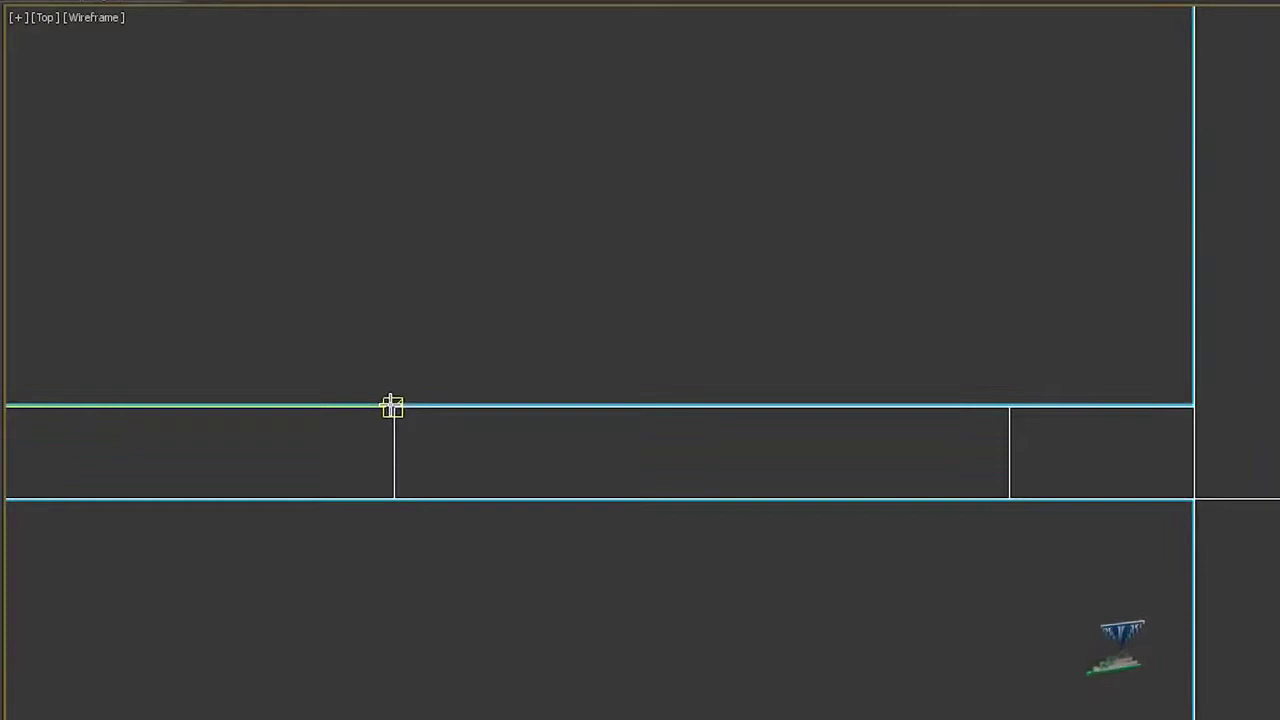
left_click_drag(393, 407, 1017, 412)
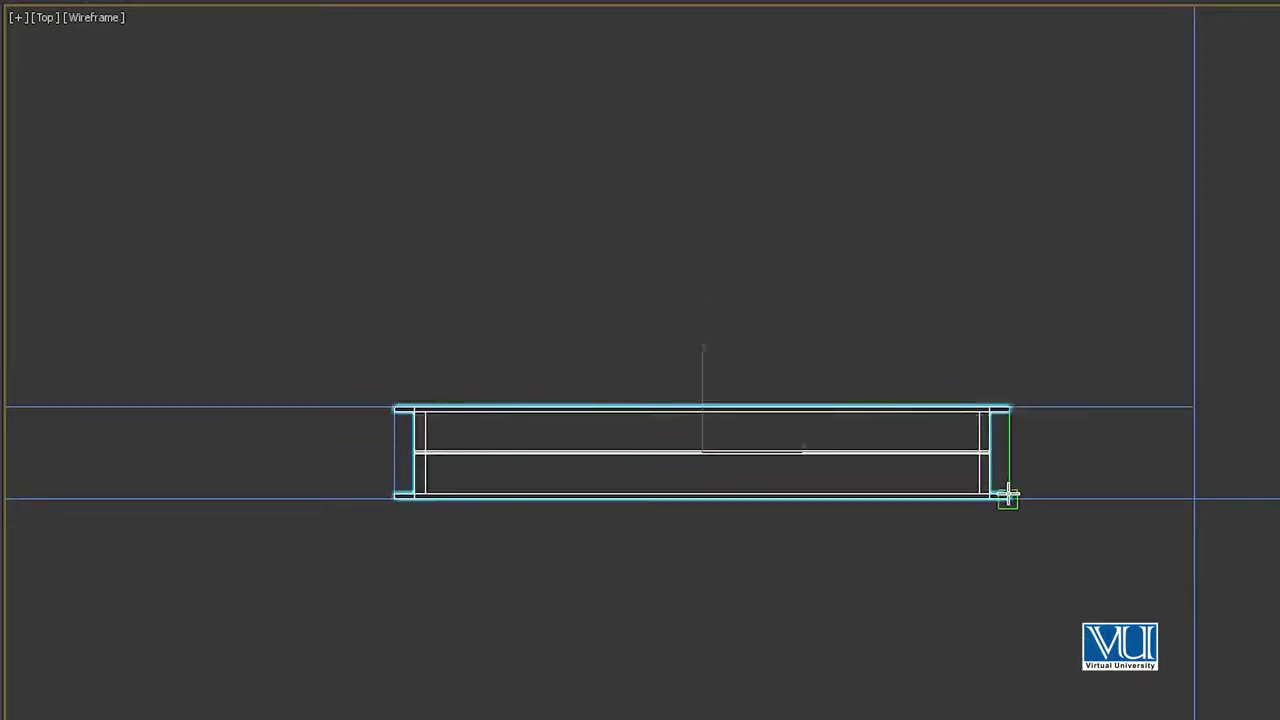
left_click(723, 377)
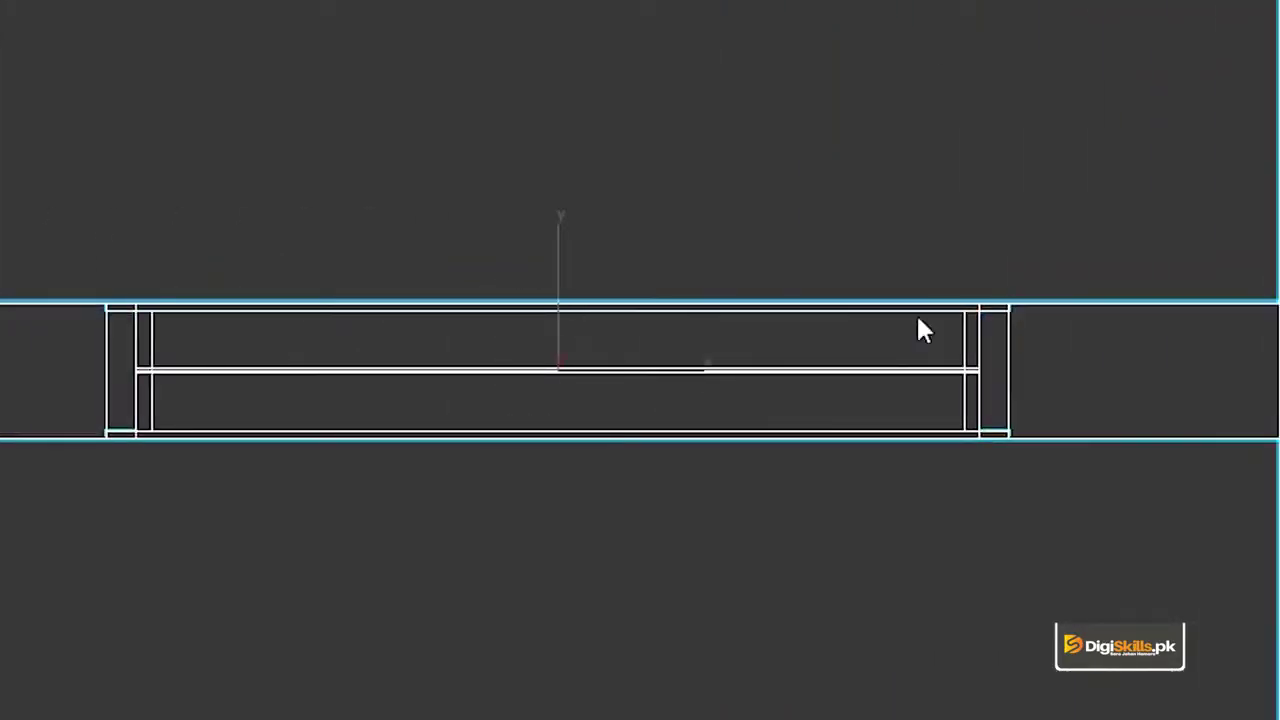
- Select only the projected window and set its height to 4'0"
left_click(1080, 32)
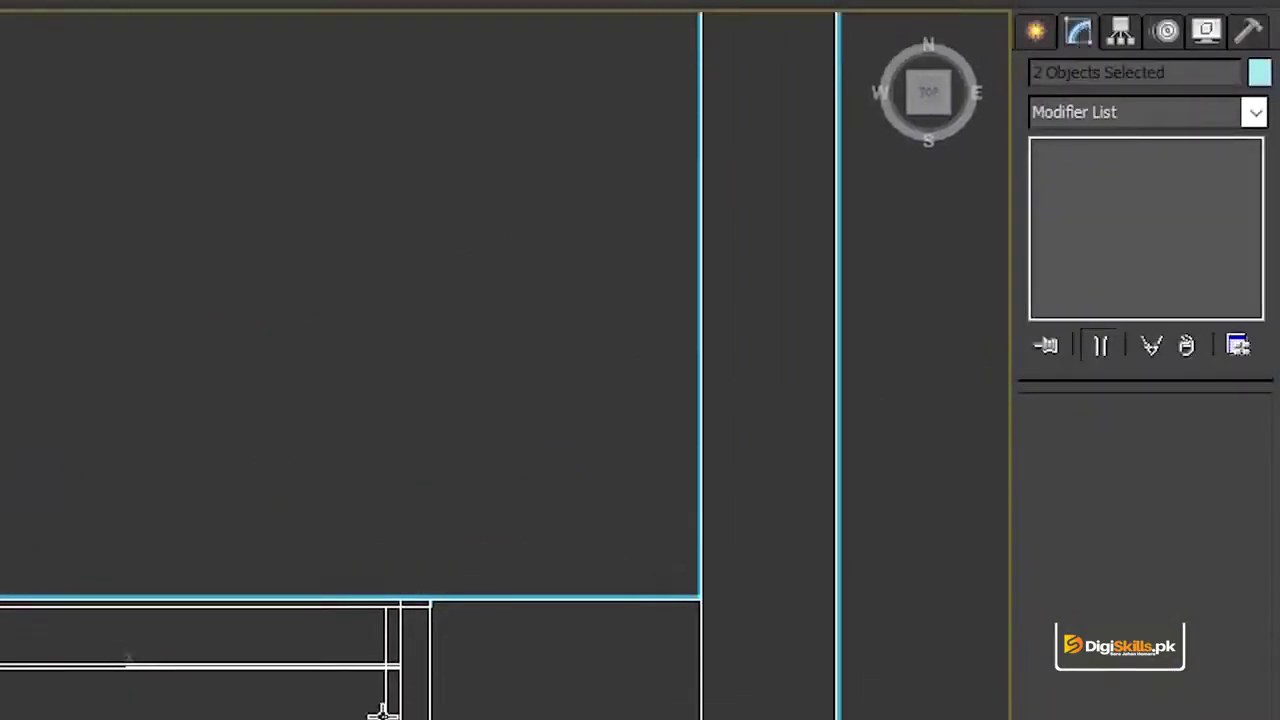
left_click(318, 662)
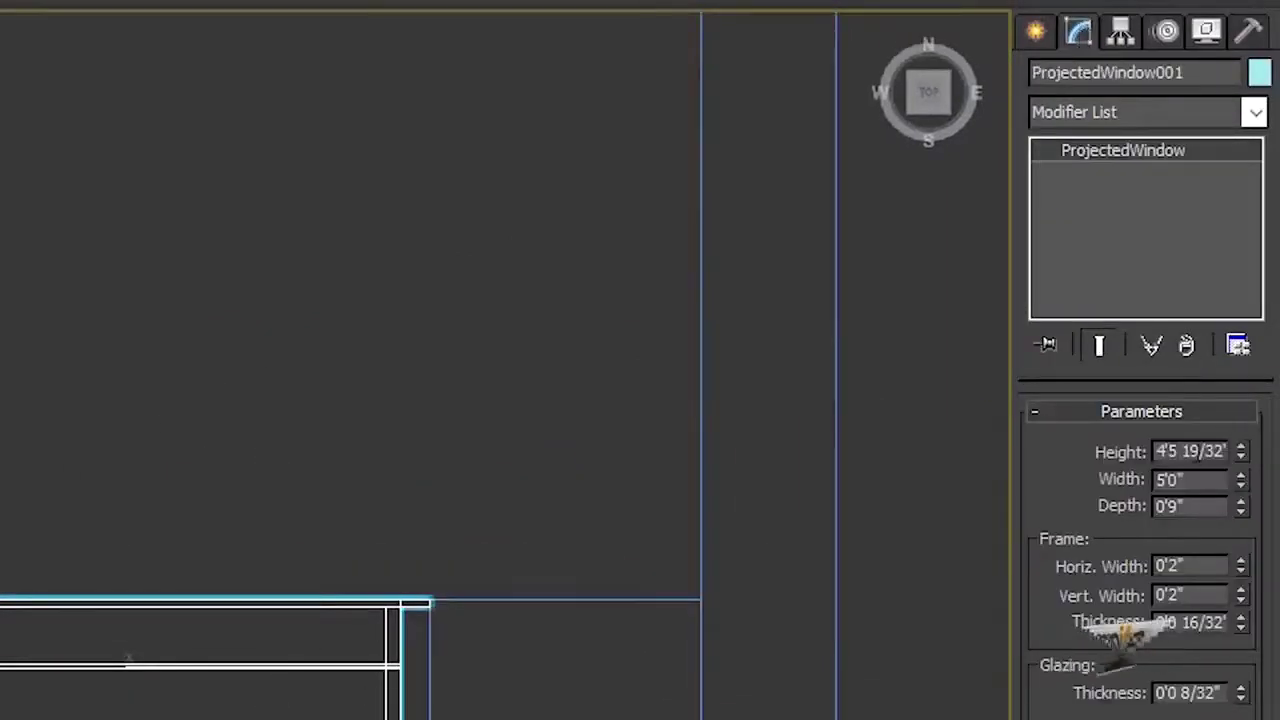
left_click_drag(1214, 452, 1139, 451)
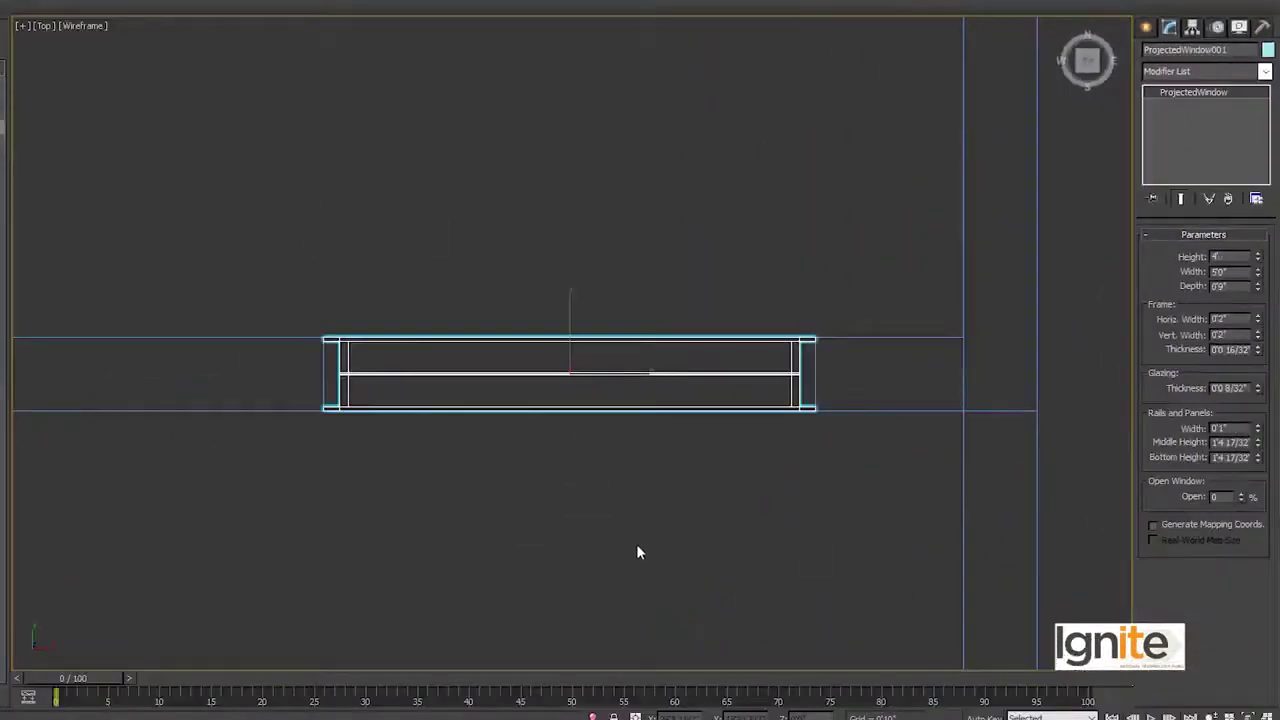
- Return to the full-size Perspective view and examine the new window against its wall opening
key("alt+w")
left_click(884, 622)
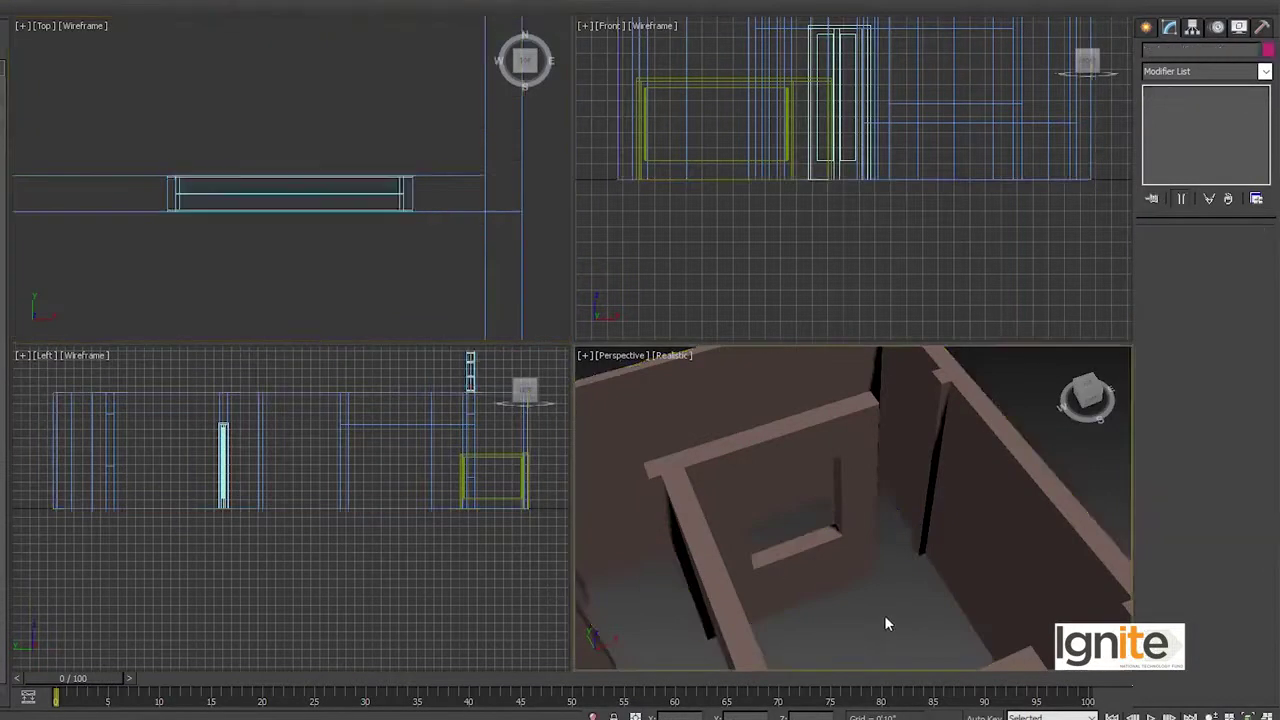
key("alt+w")
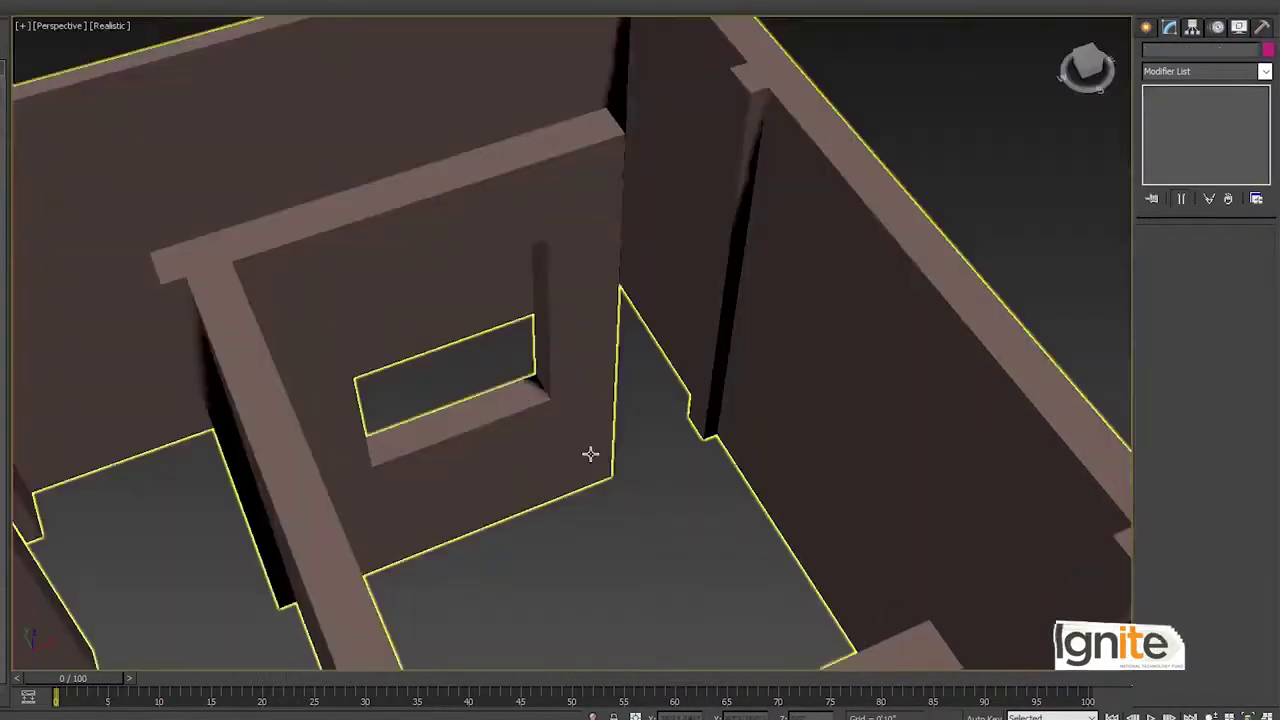
scroll(592, 453, "down", 4)
middle_click_drag(594, 452, 574, 149)
middle_click_drag(612, 355, 465, 188)
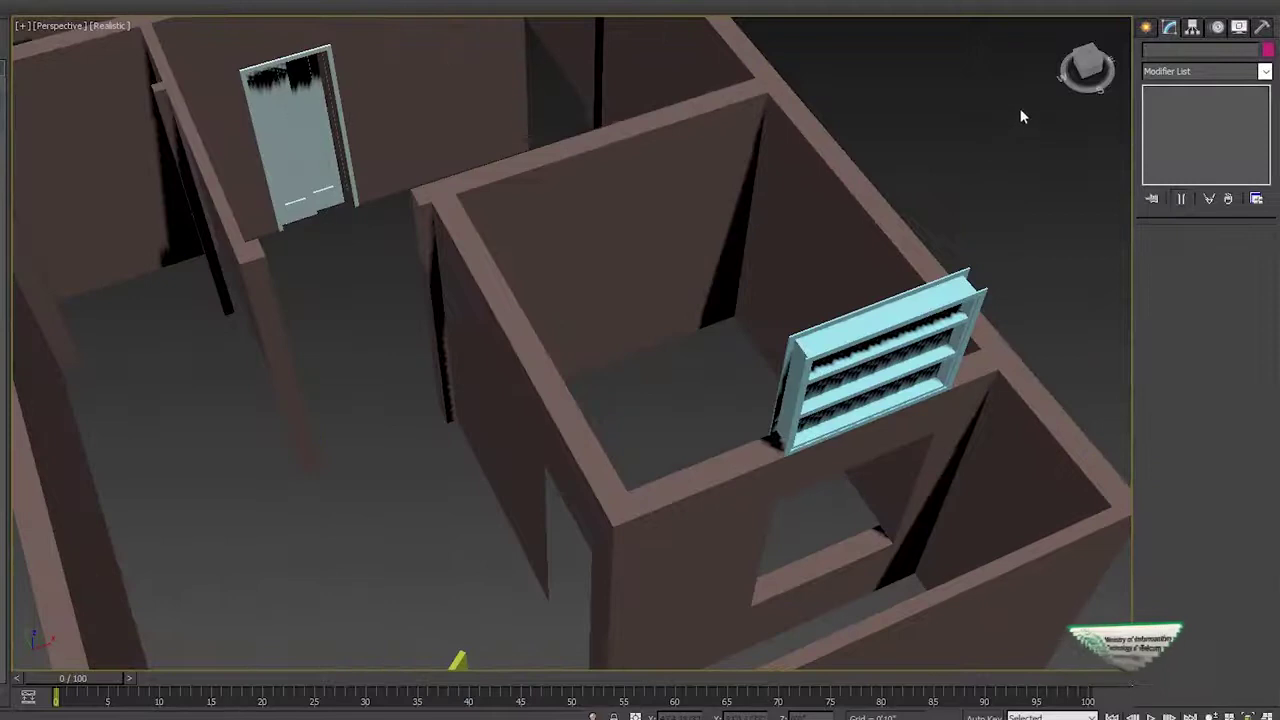
left_click_drag(1088, 72, 1056, 60)
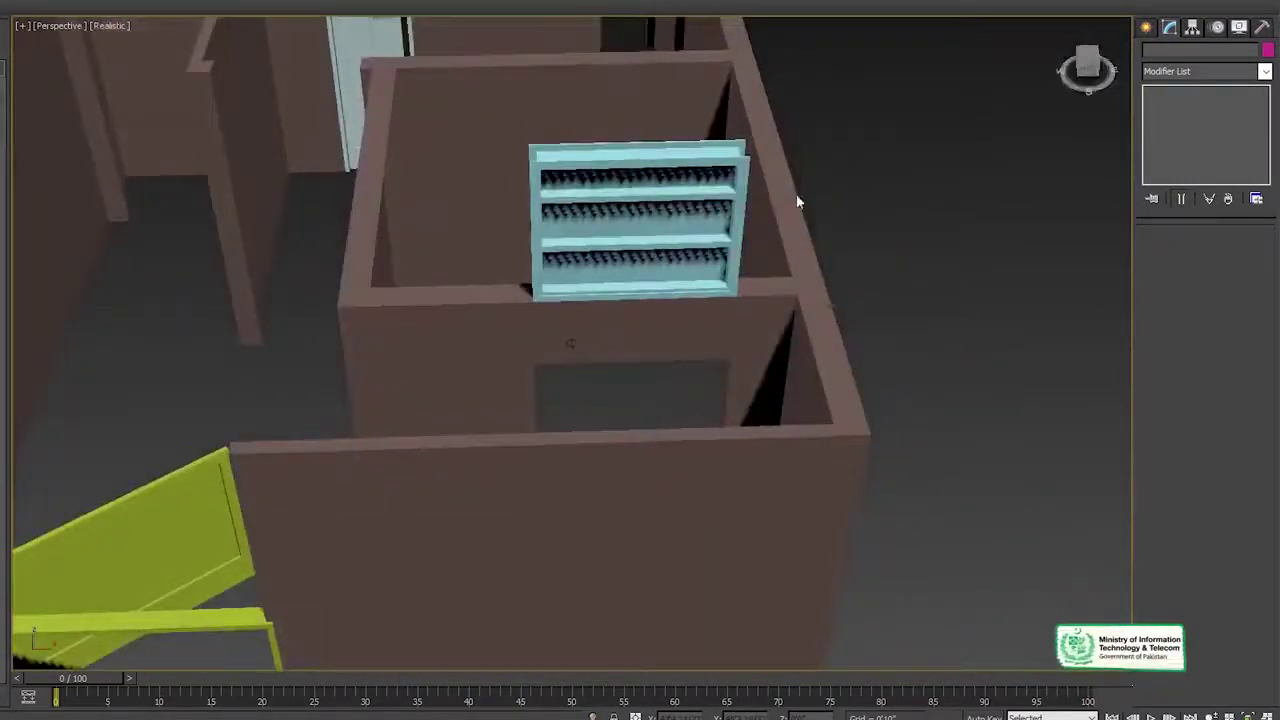
scroll(763, 209, "up", 5)
middle_click_drag(543, 300, 634, 306)
scroll(625, 288, "up", 3)
scroll(625, 252, "down", 3)
- Select the projected window and set its height to 6'0"
left_click(610, 191)
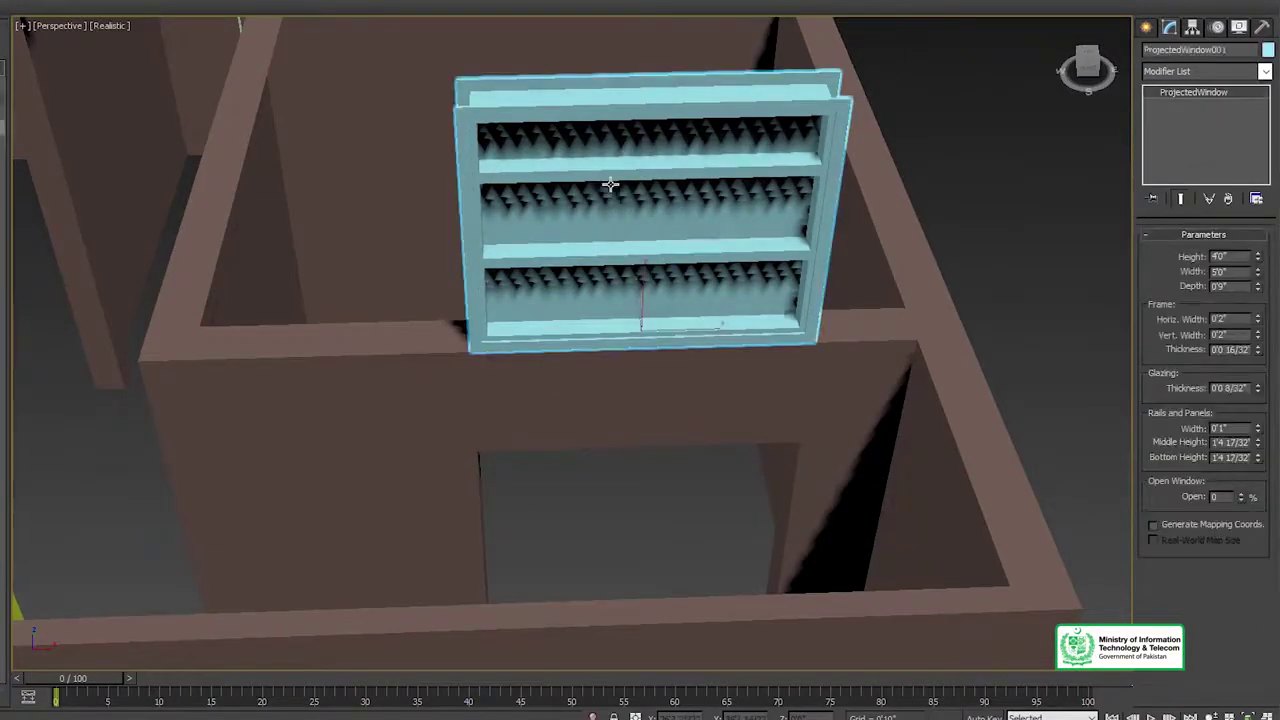
scroll(611, 187, "down", 8)
middle_click_drag(611, 184, 626, 370)
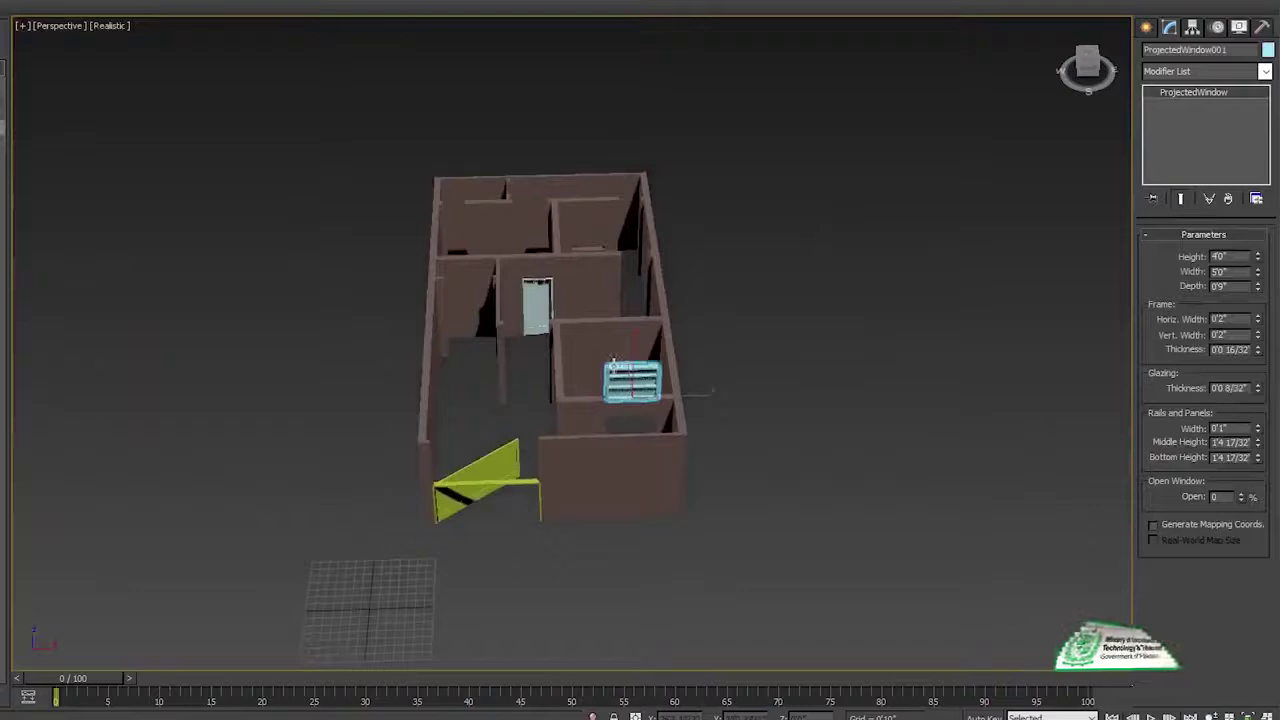
scroll(616, 367, "up", 3)
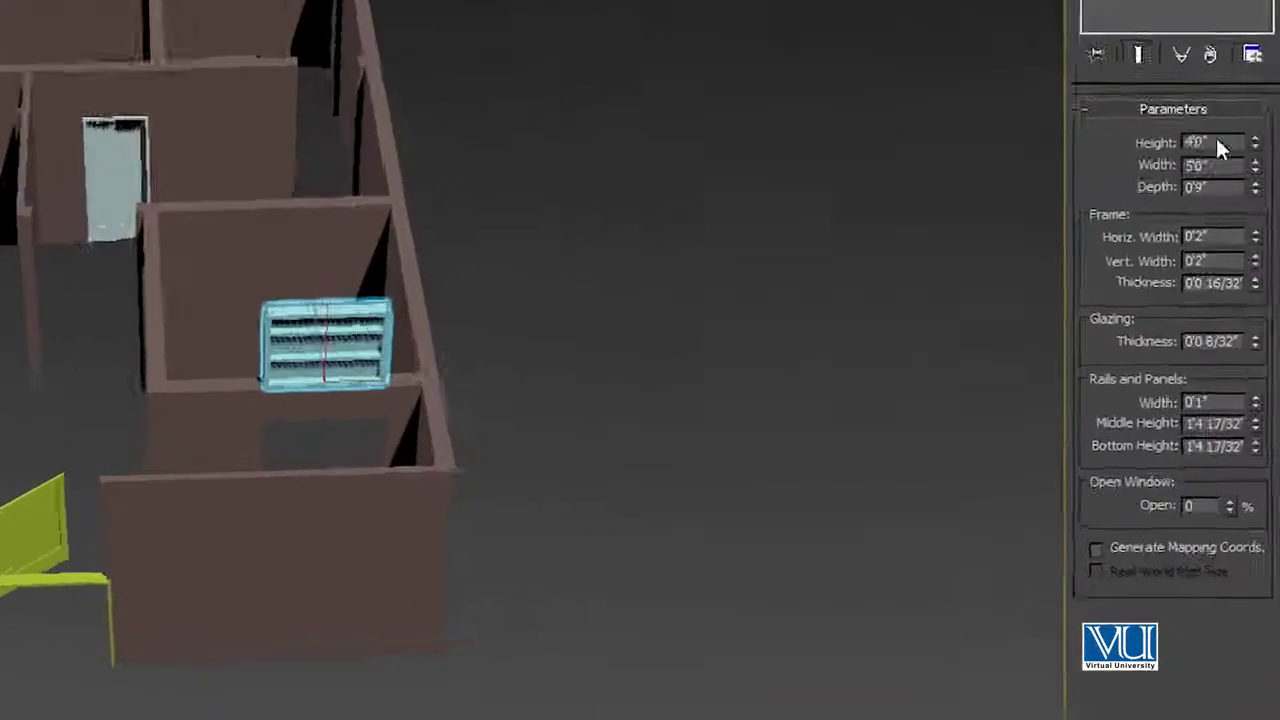
left_click(1237, 256)
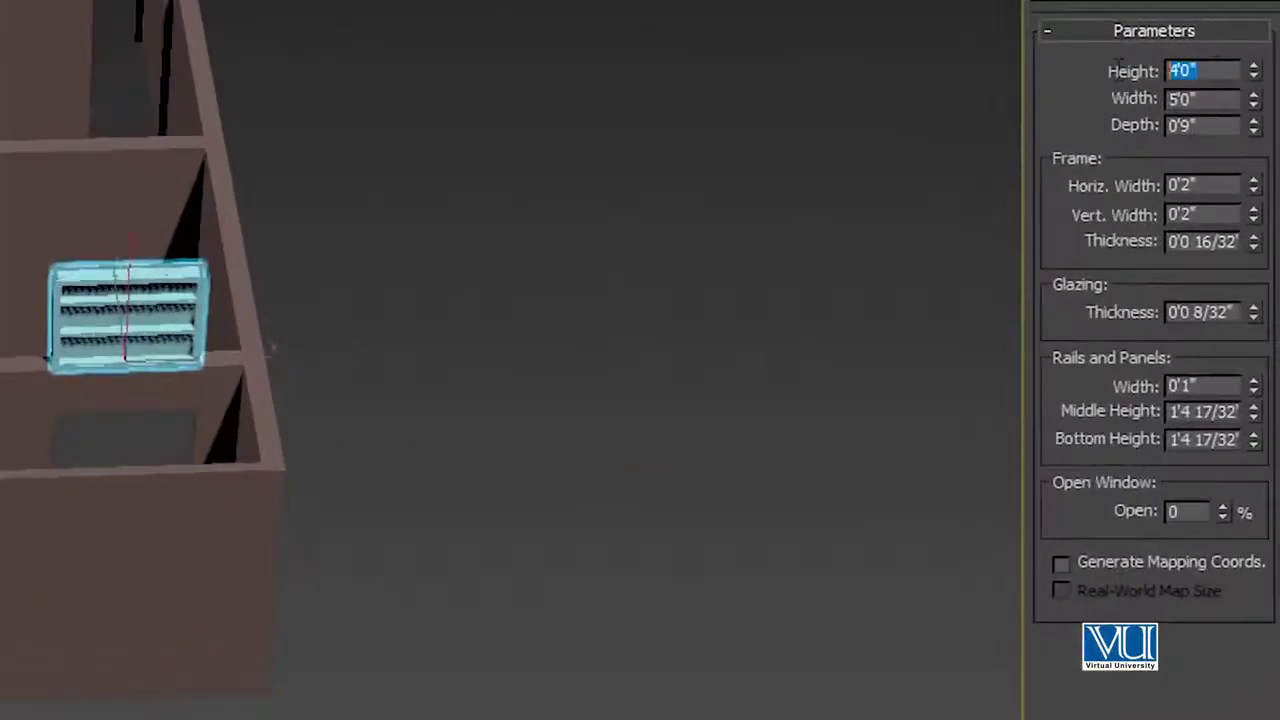
type("6")
key("Return")
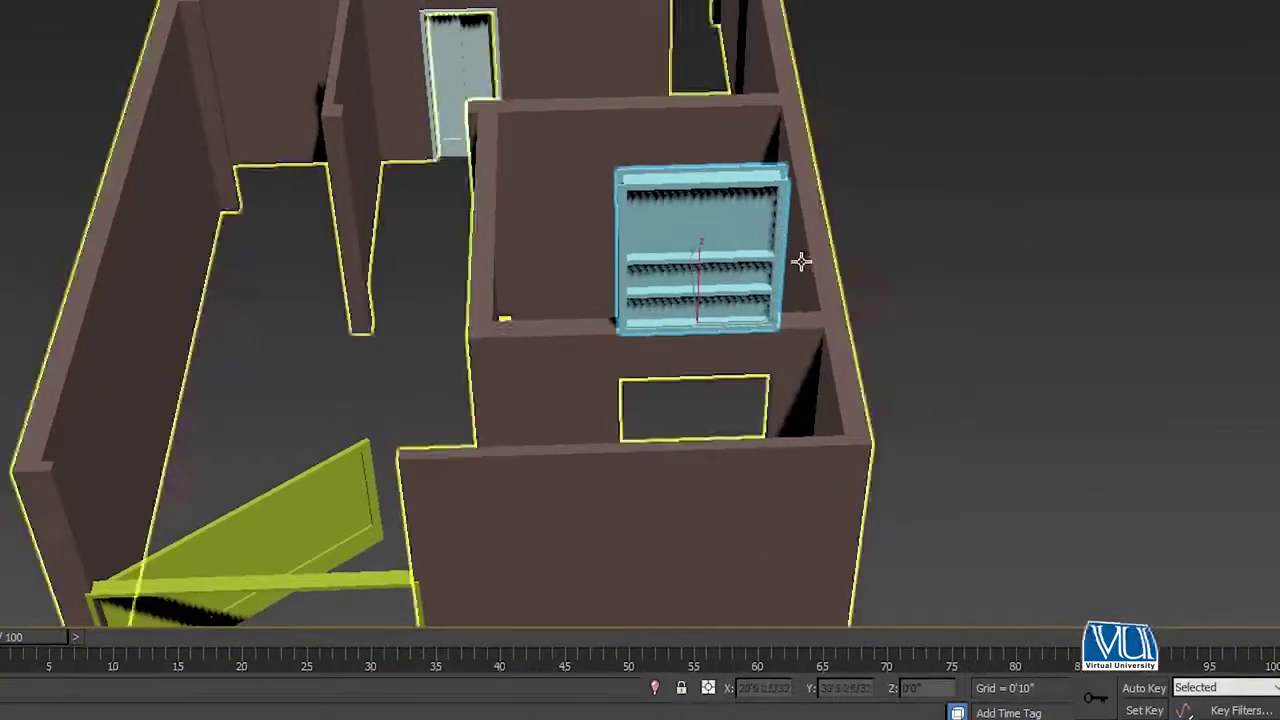
- Move the projected window to a Z position of 3'0" and inspect its fit in the front opening
middle_click_drag(652, 228, 578, 133)
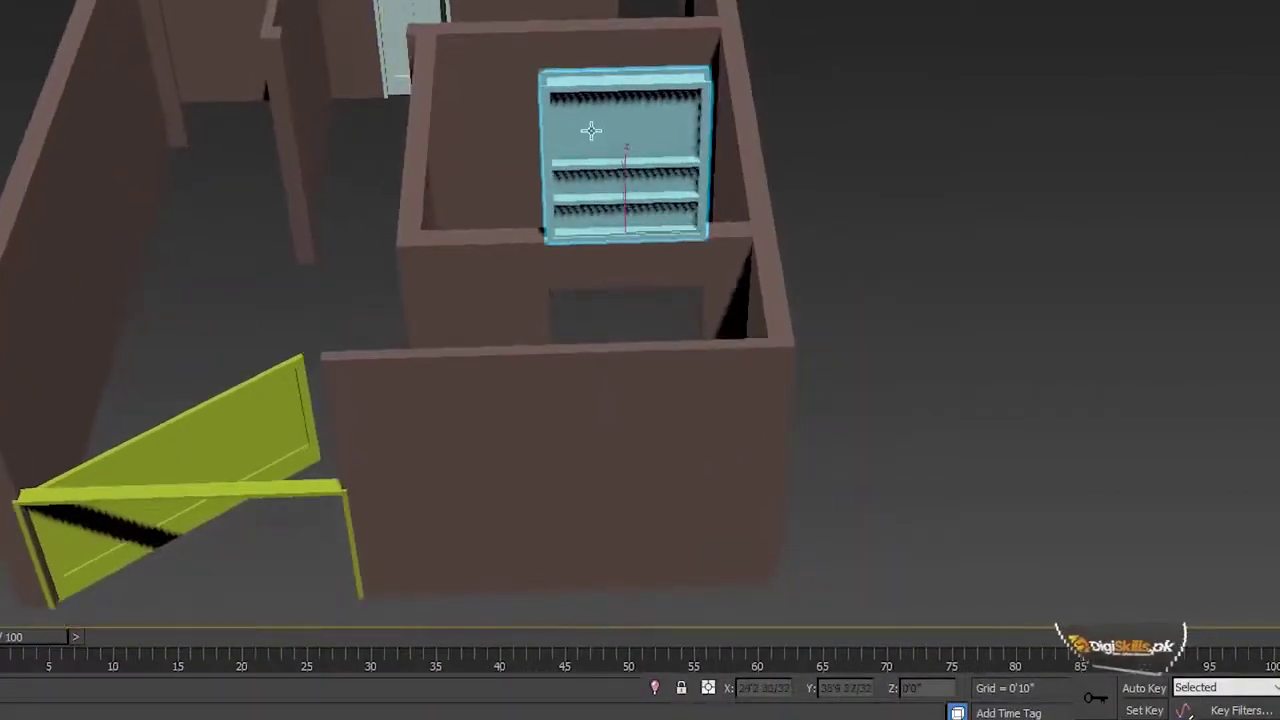
key("w")
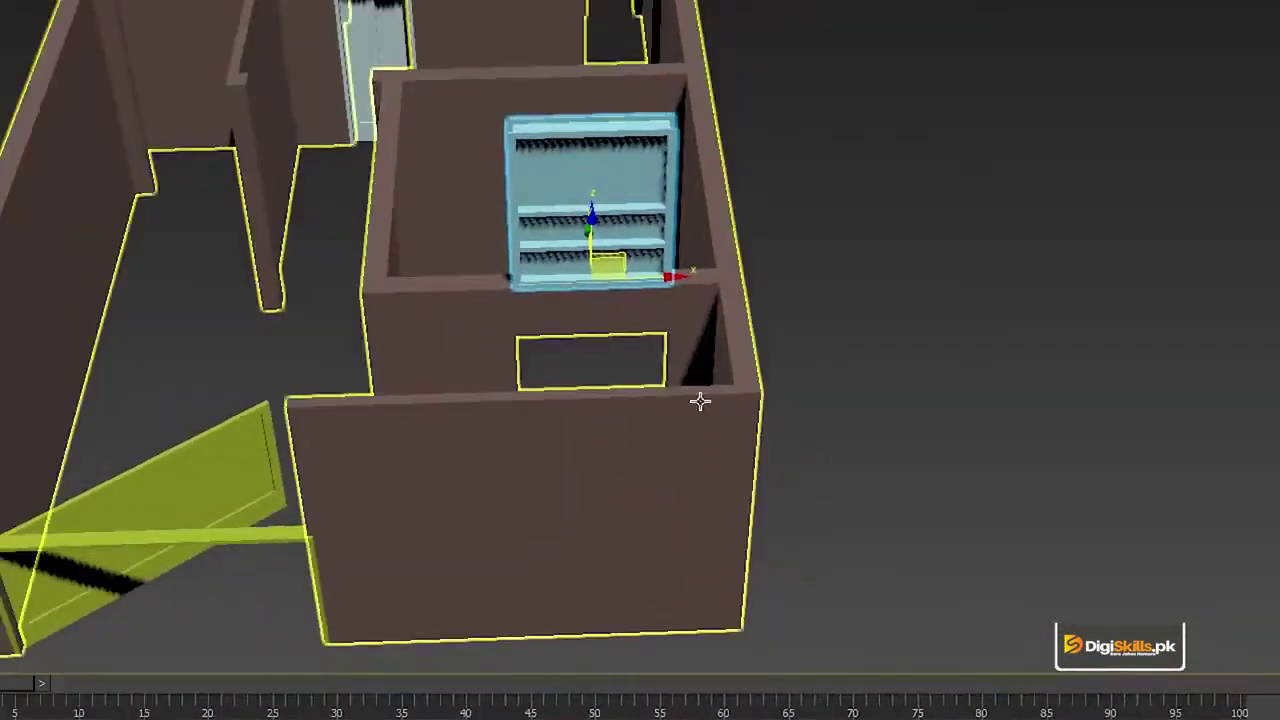
type("3'")
key("Return")
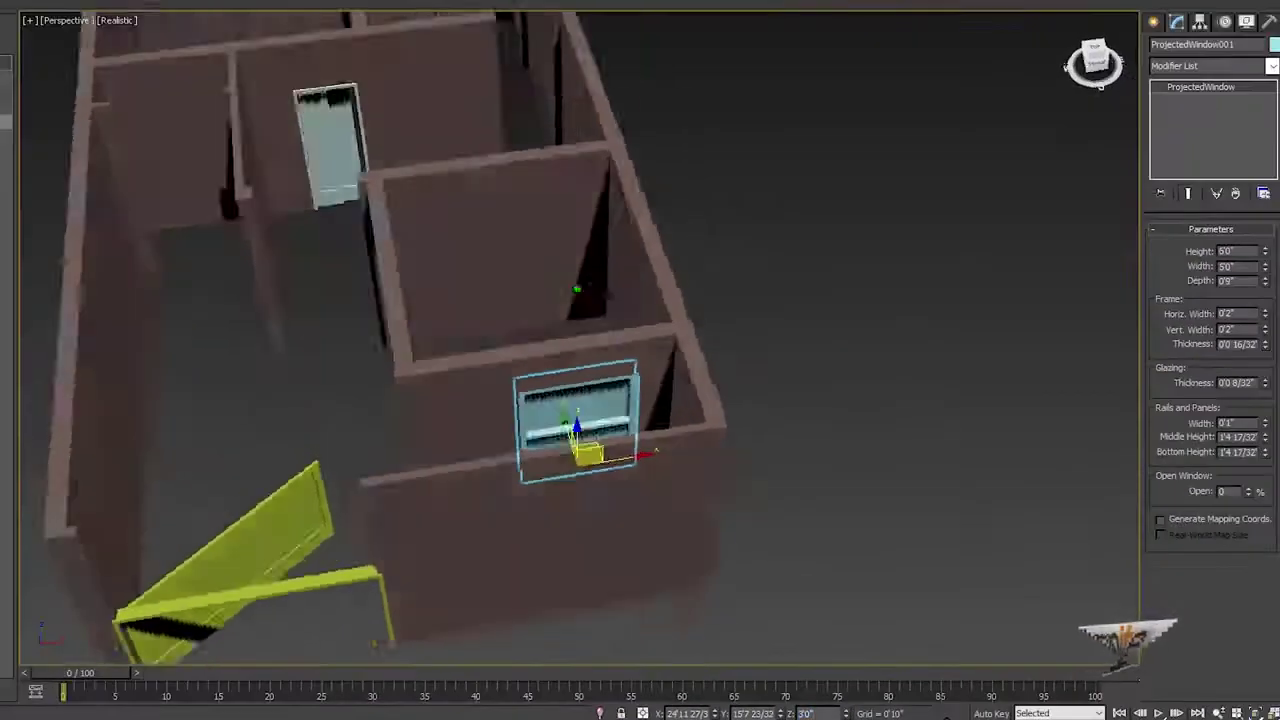
mouse_move(577, 289)
middle_mouse_down("alt")
mouse_move(700, 310)
mouse_move(745, 300)
mouse_move(655, 305)
mouse_move(576, 286)
middle_mouse_up("alt")
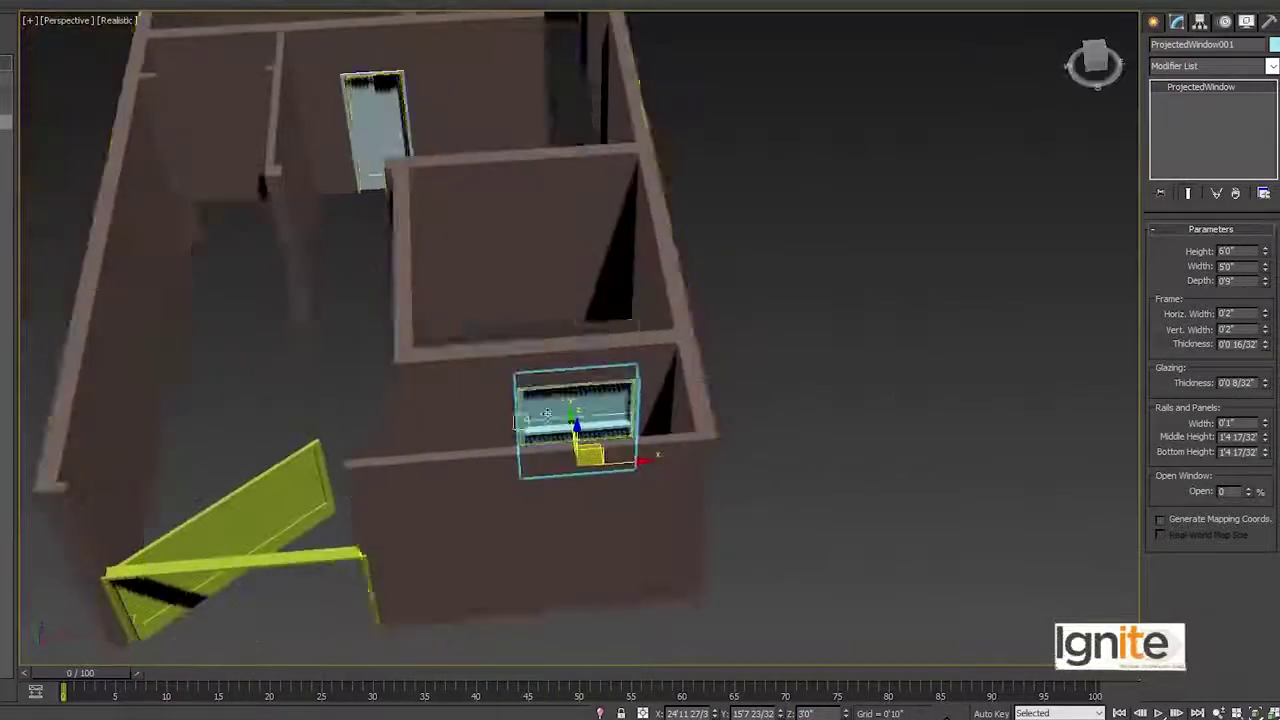
scroll(600, 415, "up", 4)
middle_click_drag(614, 423, 596, 318)
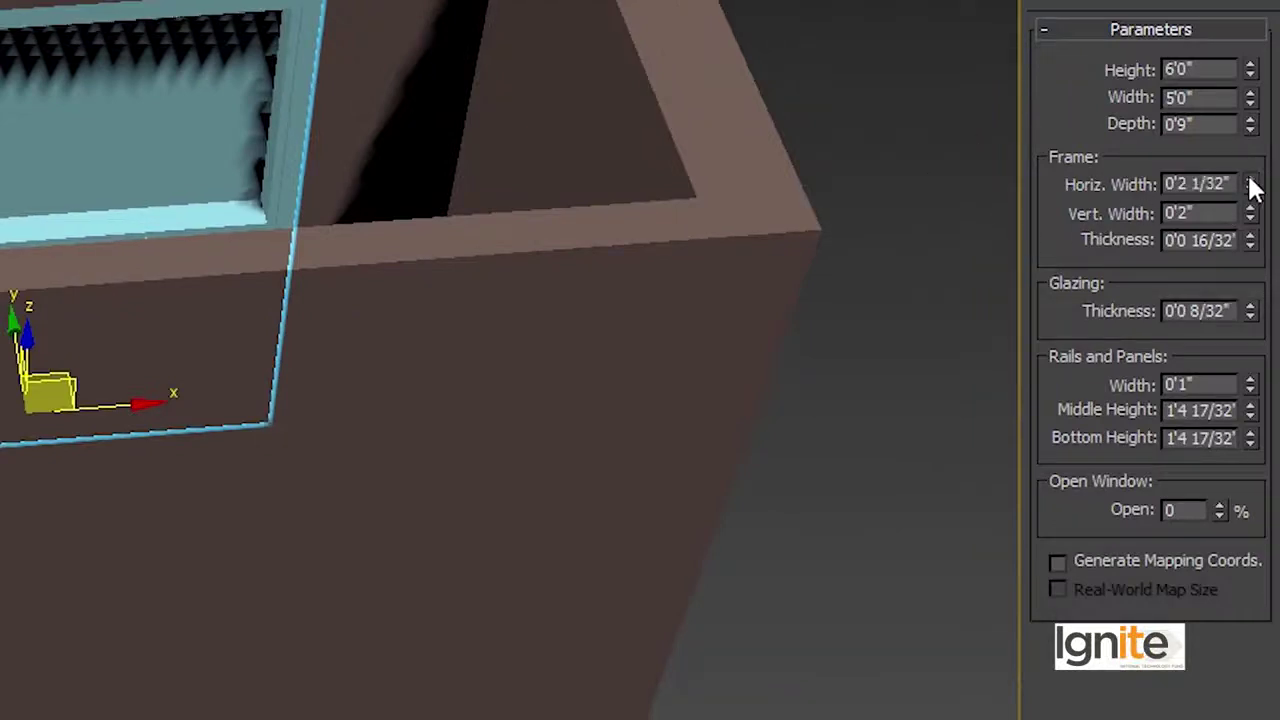
- Set the projected window's frame widths to 0'3 9/32" horizontal and 0'2 31/32" vertical, and open the window 90%
left_click_drag(1252, 181, 1253, 176)
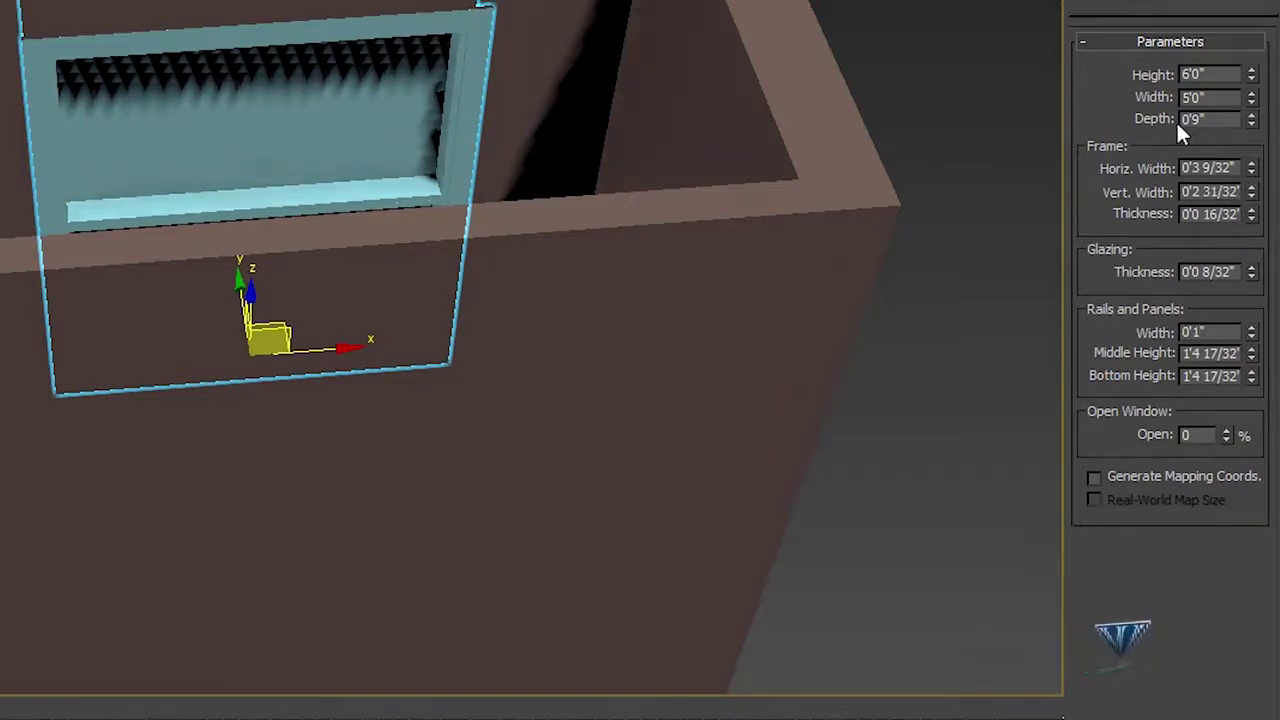
left_click(1224, 430)
left_click_drag(1224, 430, 1224, 430)
left_click_drag(995, 2, 995, 14)
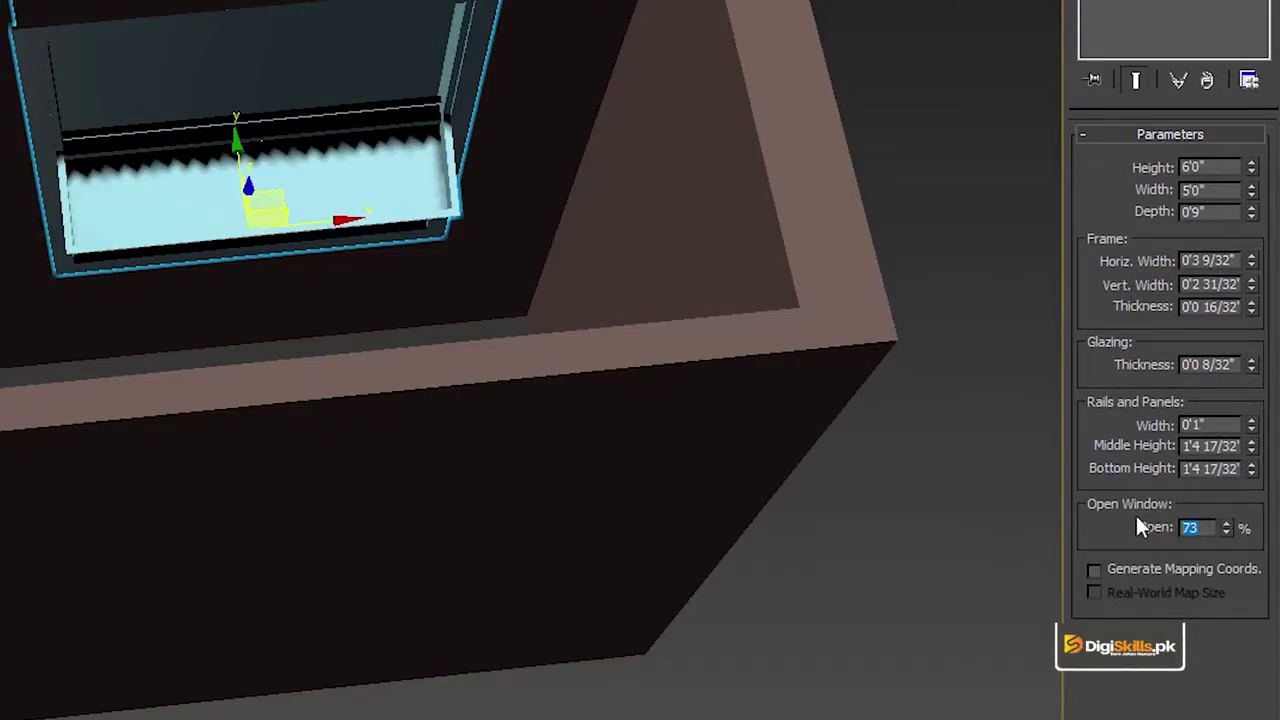
type("90")
key("Return")
middle_click_drag(571, 334, 1021, 153, "alt")
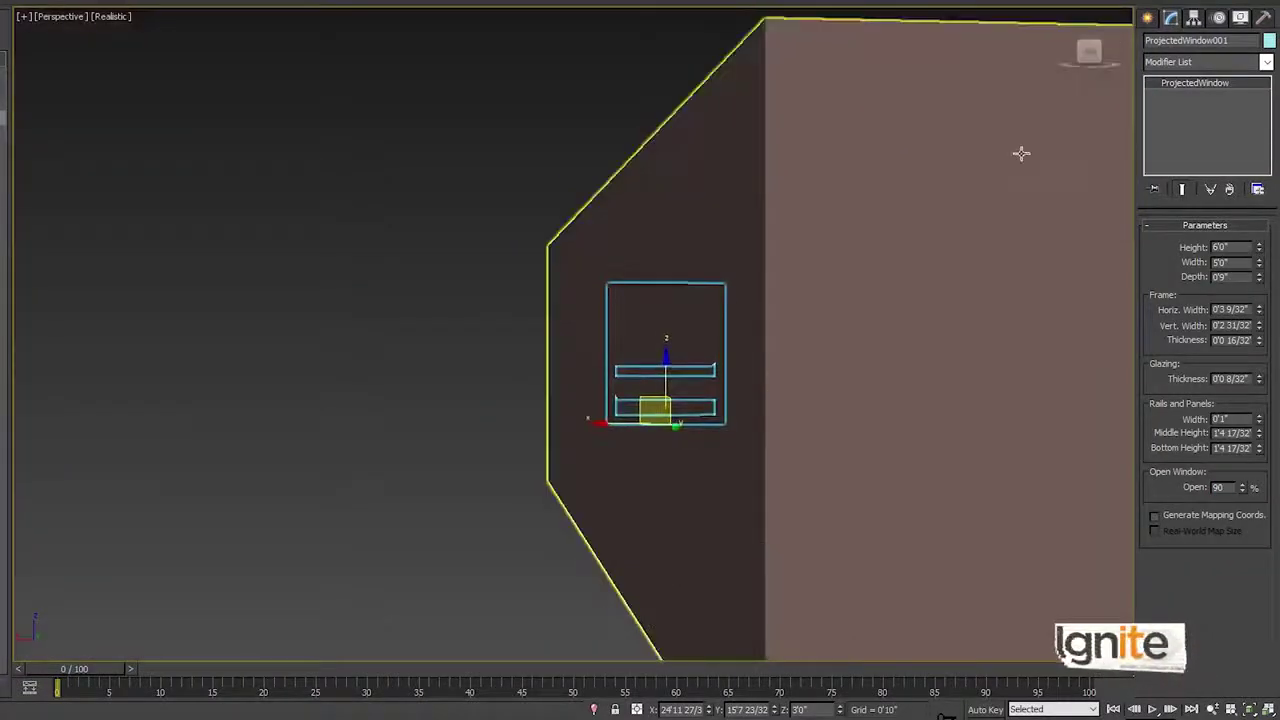
mouse_move(1088, 65)
left_mouse_down()
mouse_move(1116, 63)
mouse_move(1008, 46)
mouse_move(1010, 84)
mouse_move(1028, 104)
left_mouse_up()
middle_click_drag(609, 172, 726, 443)
middle_click_drag(560, 229, 624, 484)
- In the Top view, create a sliding window across the rear room's inner-wall opening, 4'0" wide, 0'9" deep and about 3'0" high
key("alt+w")
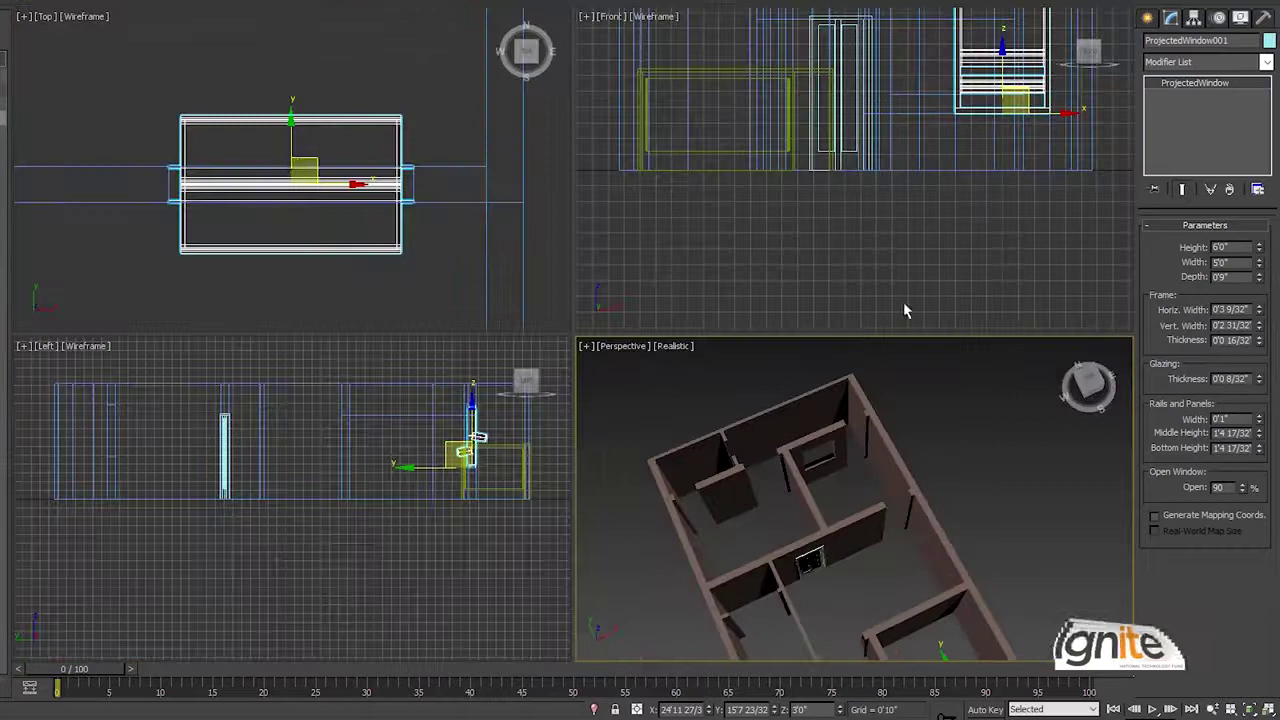
left_click(381, 296)
key("alt+w")
scroll(548, 250, "down", 5)
middle_click_drag(551, 249, 634, 556)
middle_click_drag(508, 357, 557, 530)
middle_click_drag(600, 40, 443, 321)
scroll(530, 464, "up", 4)
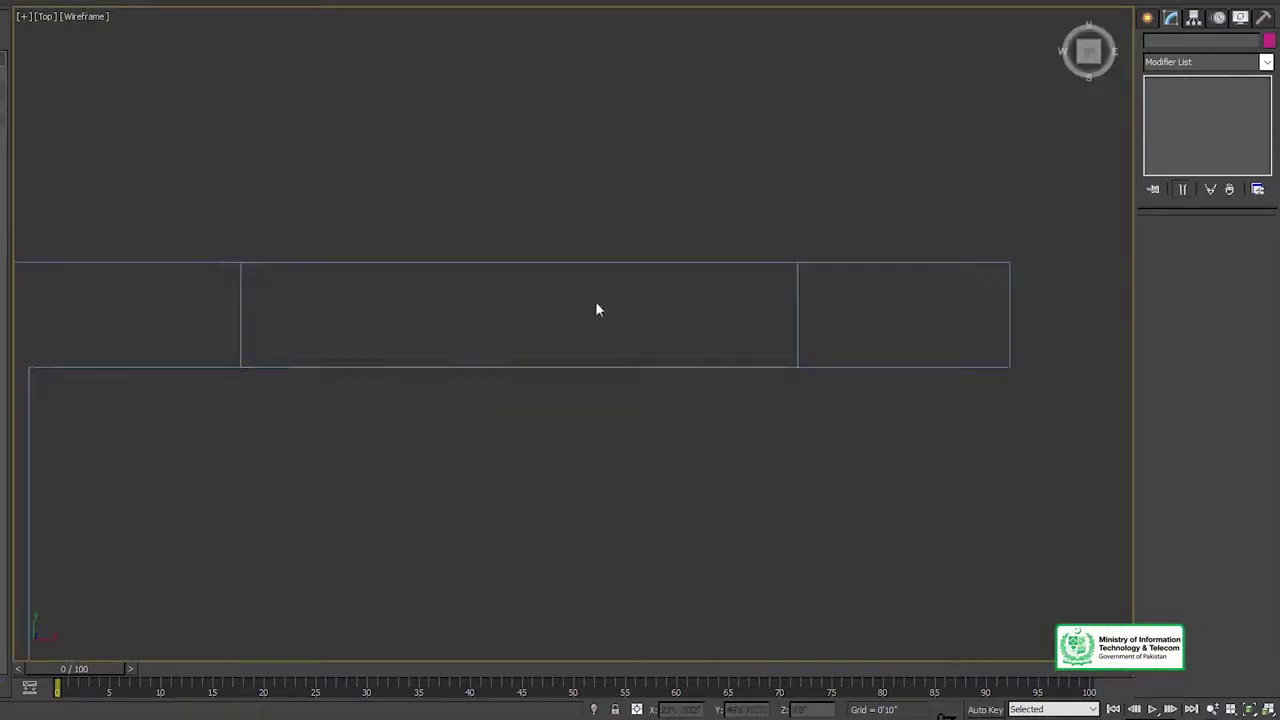
left_click(1147, 18)
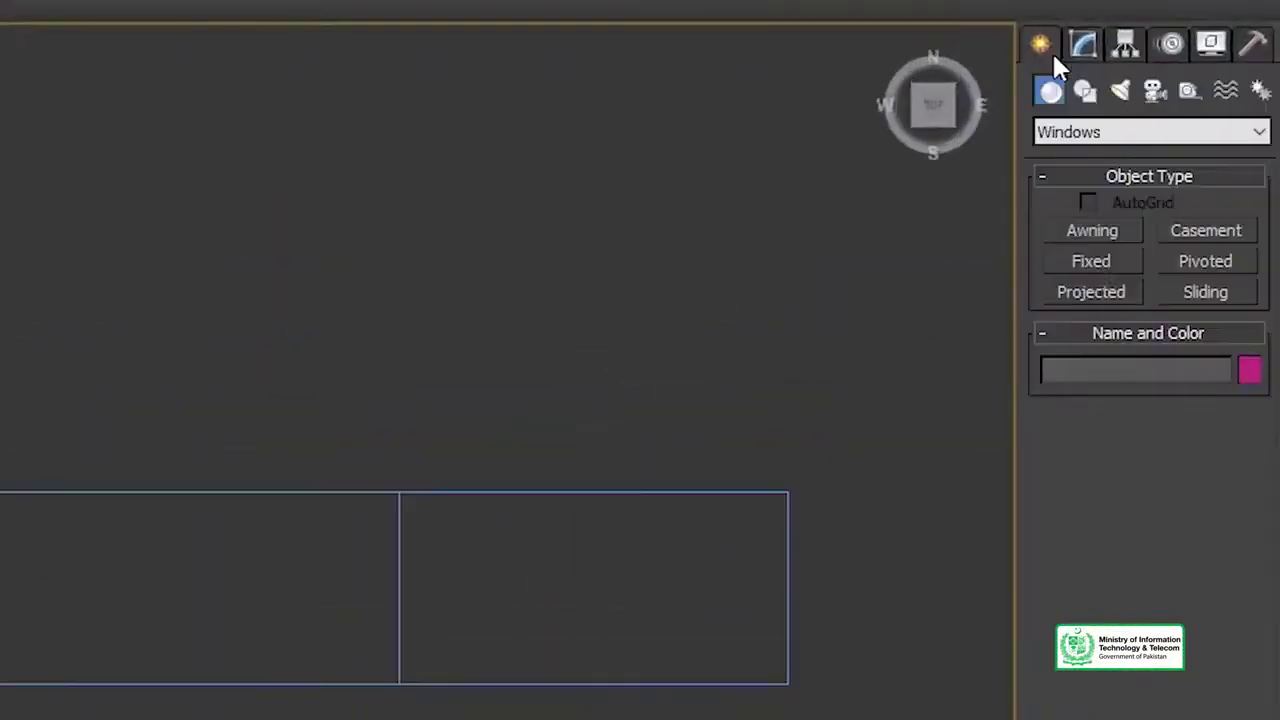
left_click(1200, 292)
left_click_drag(228, 345, 937, 335)
left_click(928, 486)
left_click(604, 624)
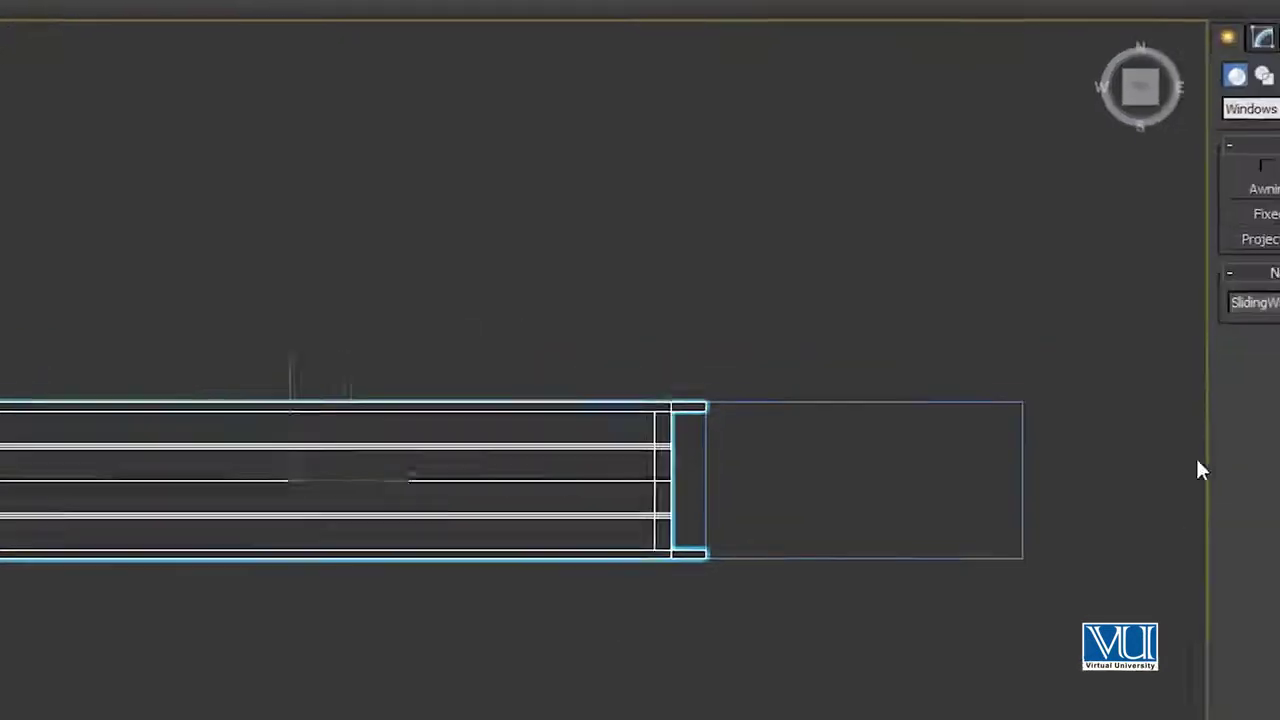
left_click(710, 399)
left_click(725, 411)
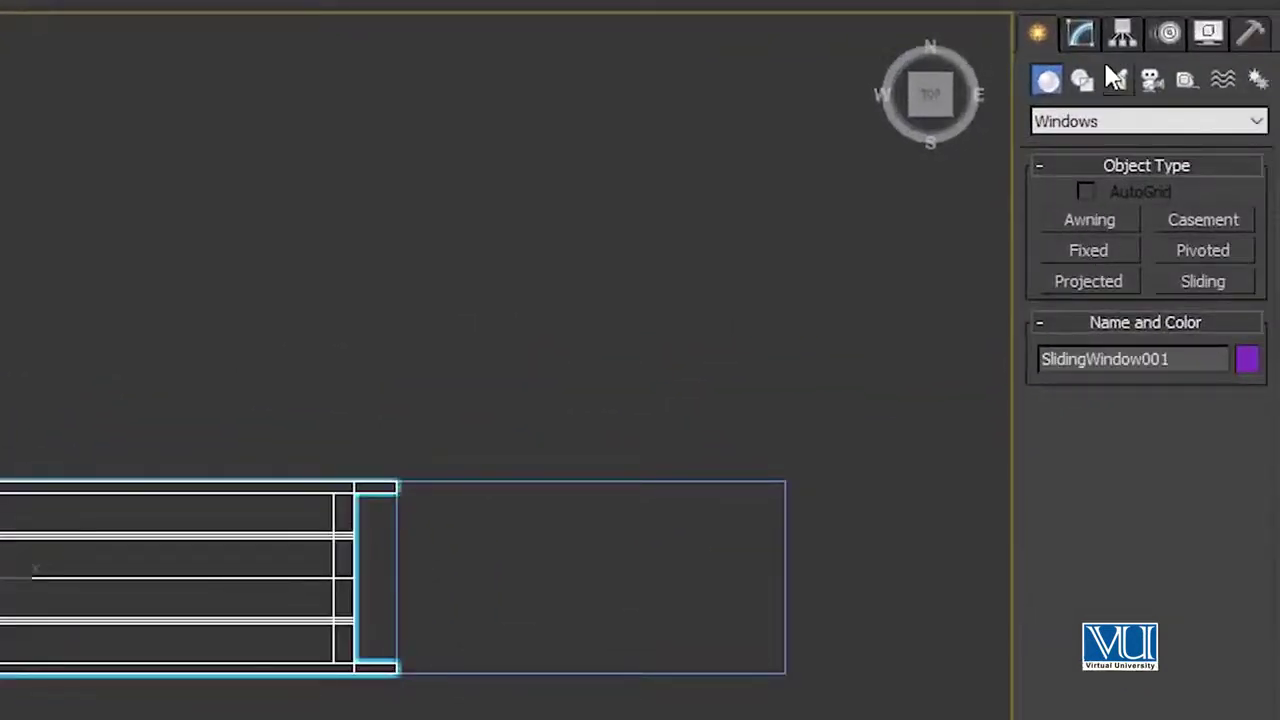
- Set the sliding window's height to 4'0"
left_click(1080, 33)
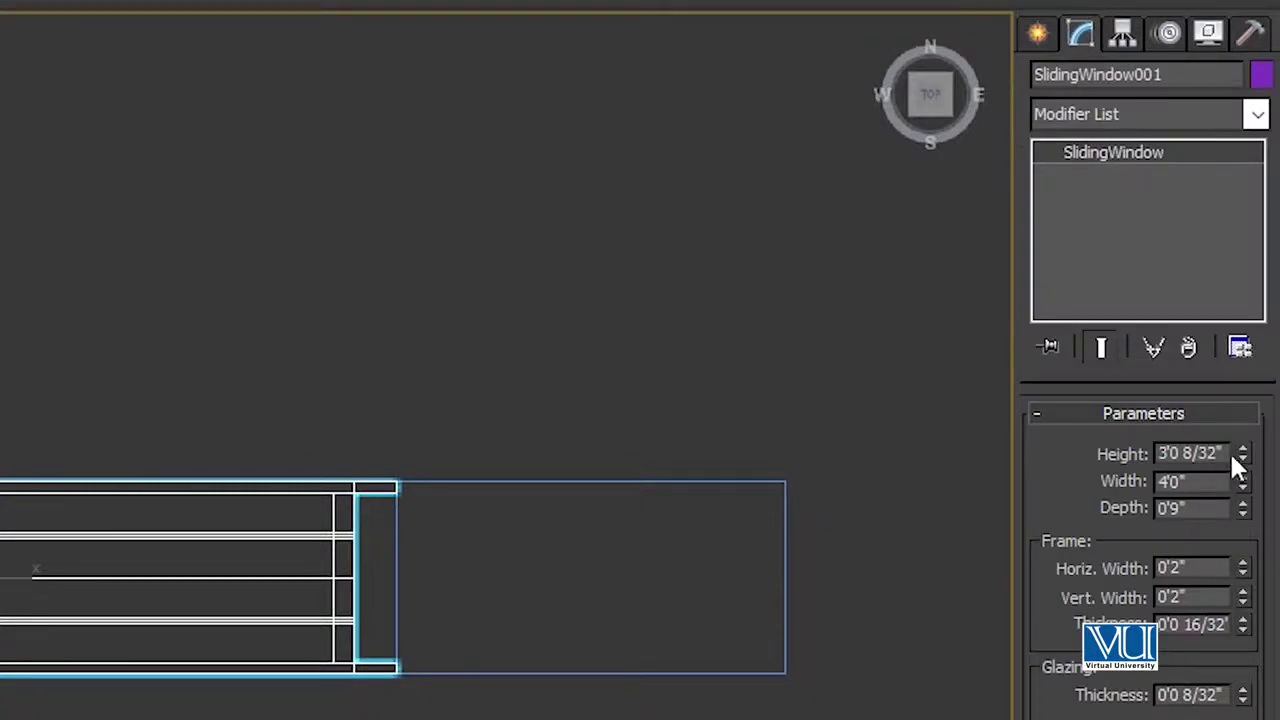
double_click(1190, 453)
type("4")
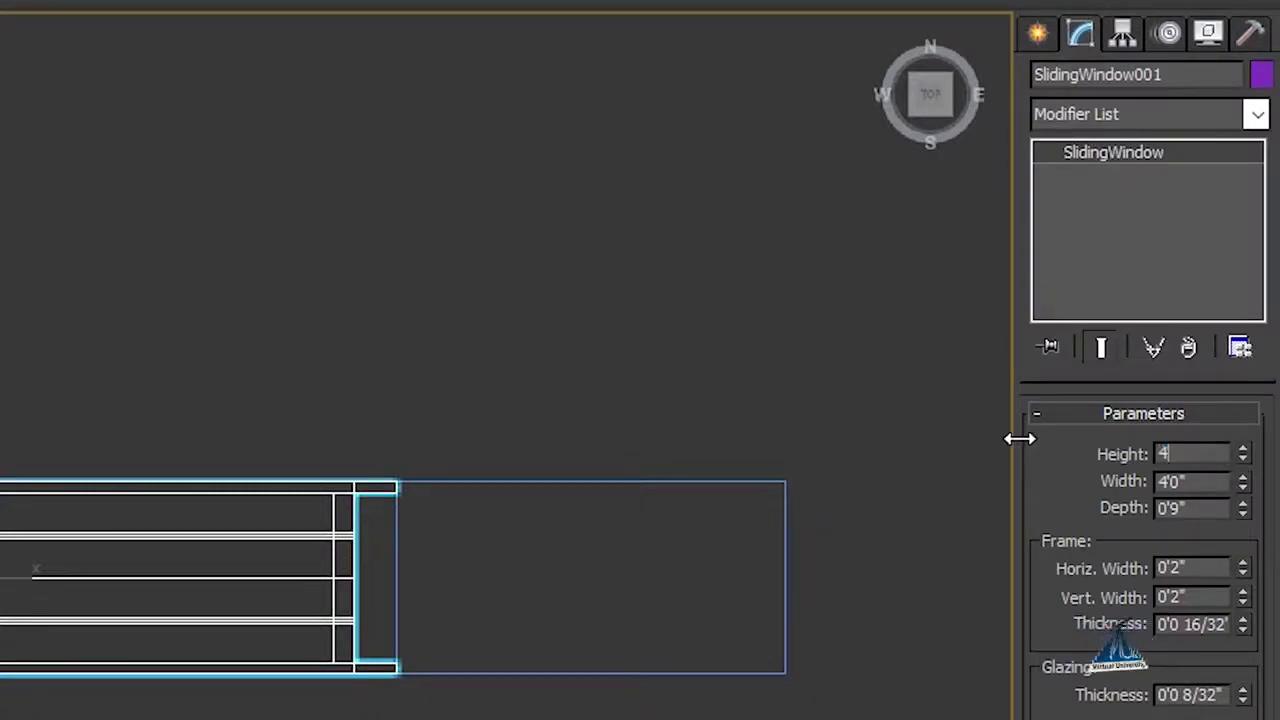
key("Return")
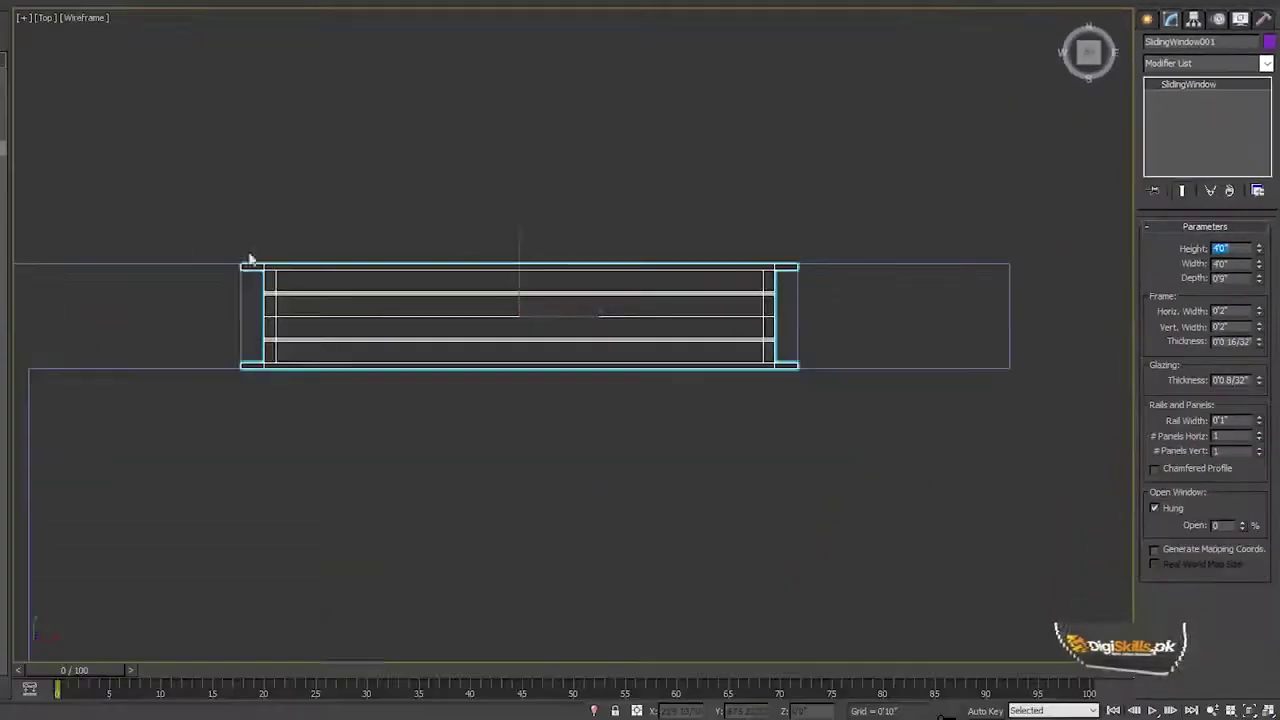
- Return to the full-size Perspective view and examine the sliding window's position relative to its wall opening
key("alt+w")
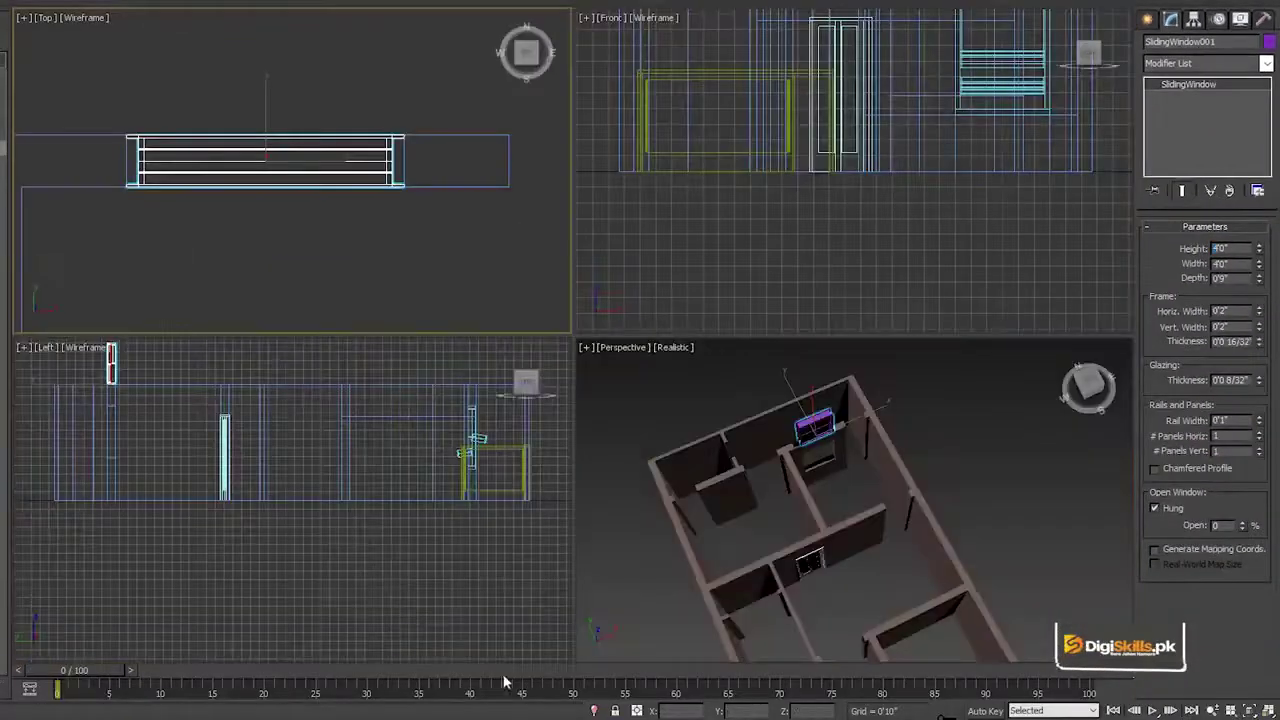
left_click(686, 421)
key("alt+w")
scroll(632, 343, "up", 3)
scroll(537, 220, "up", 3)
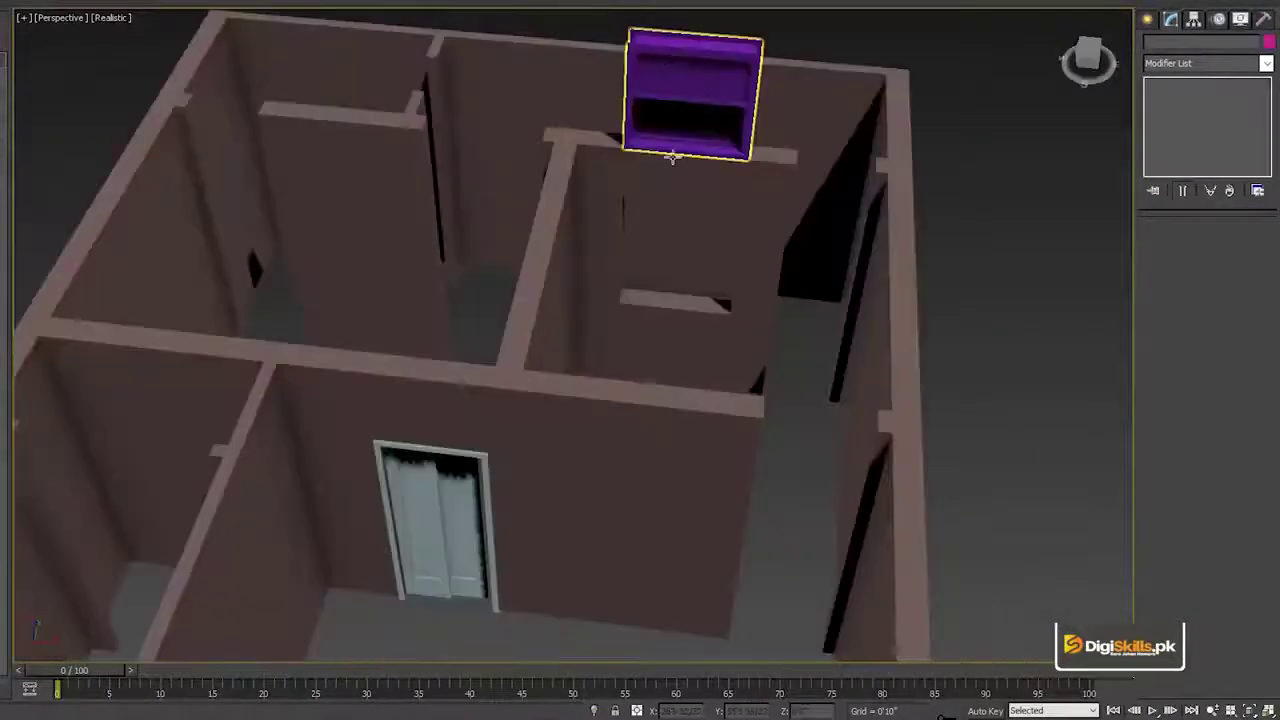
middle_click_drag(673, 97, 641, 206)
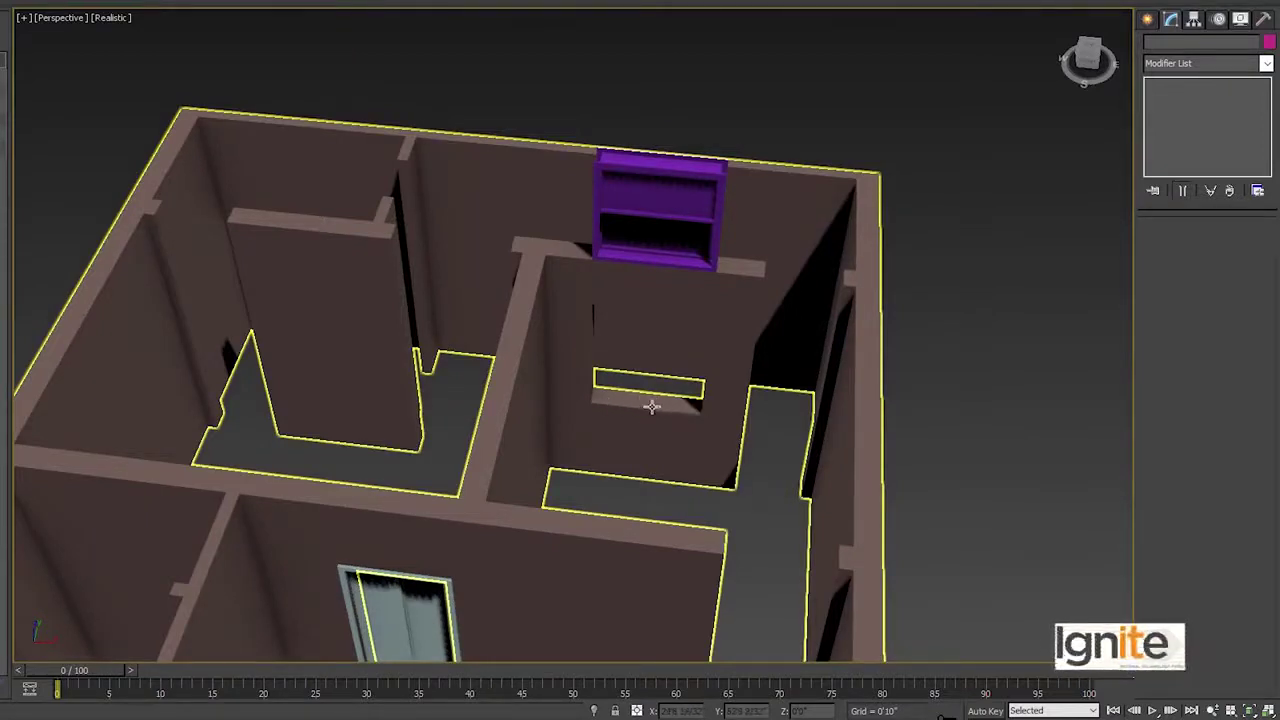
left_click(695, 215)
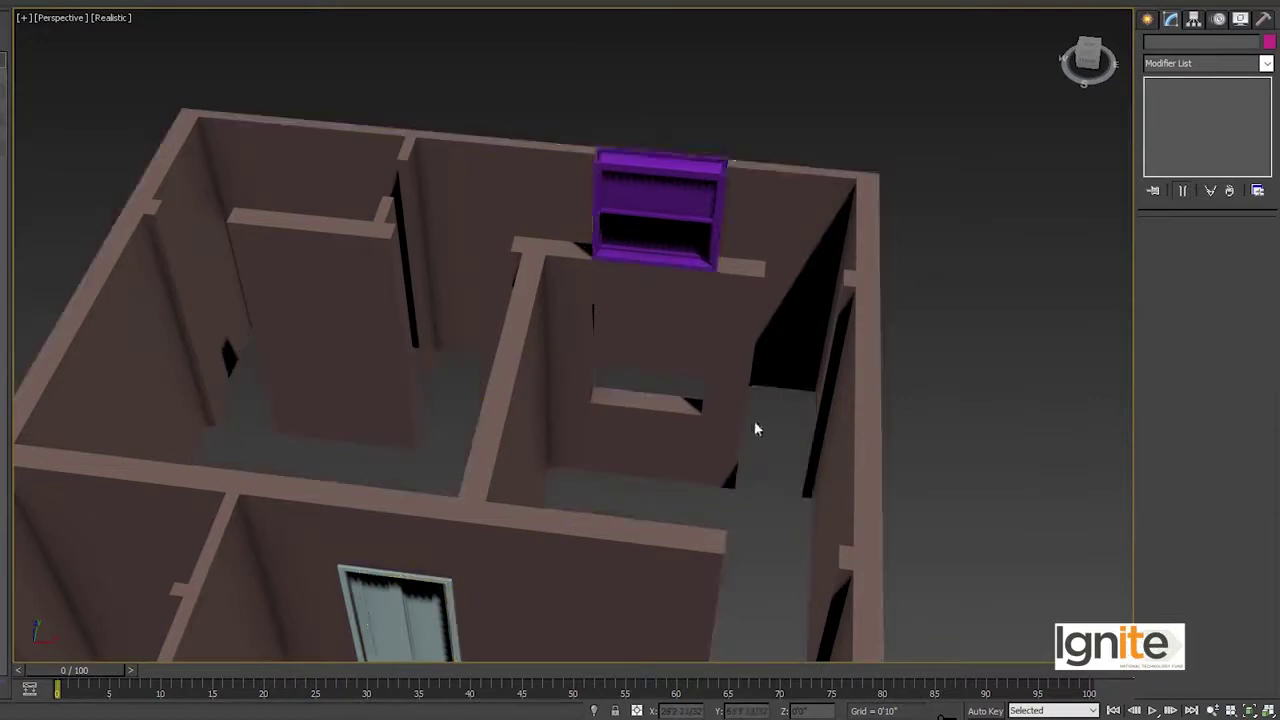
left_click(723, 338)
- Select the sliding window and move it to a Z position of 4'0" so it sits in the wall opening
left_click(663, 214)
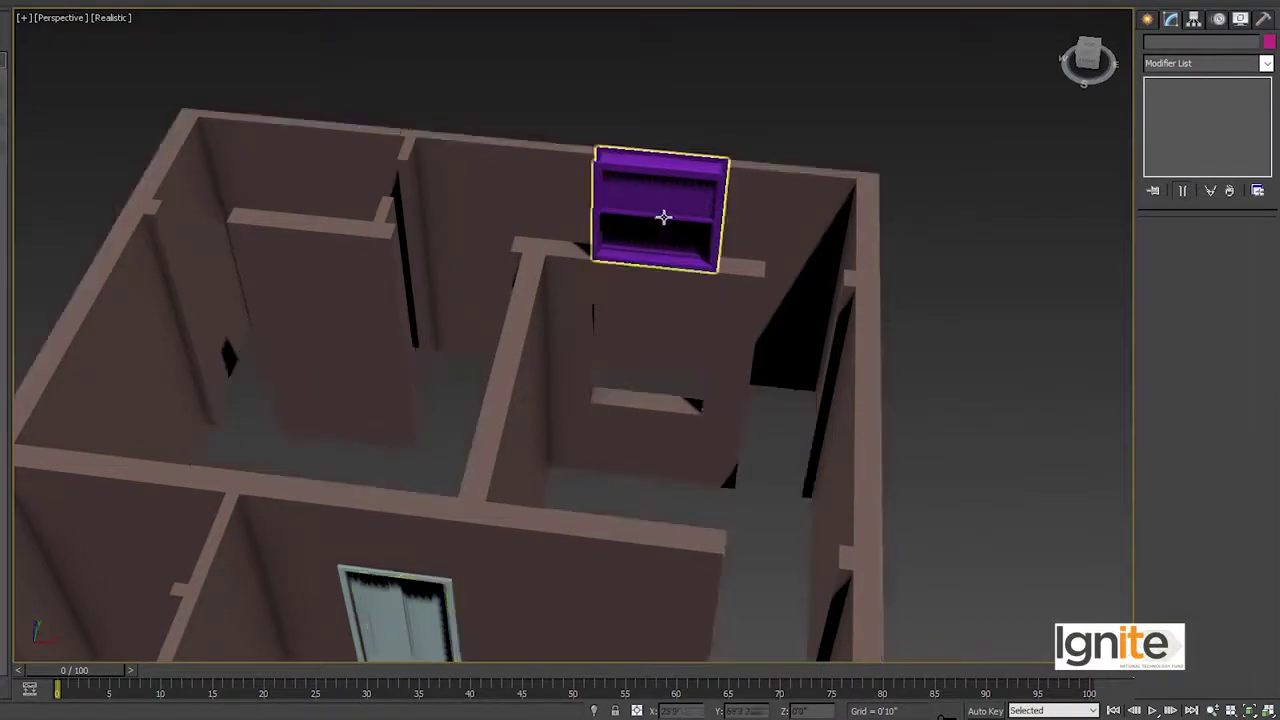
key("w")
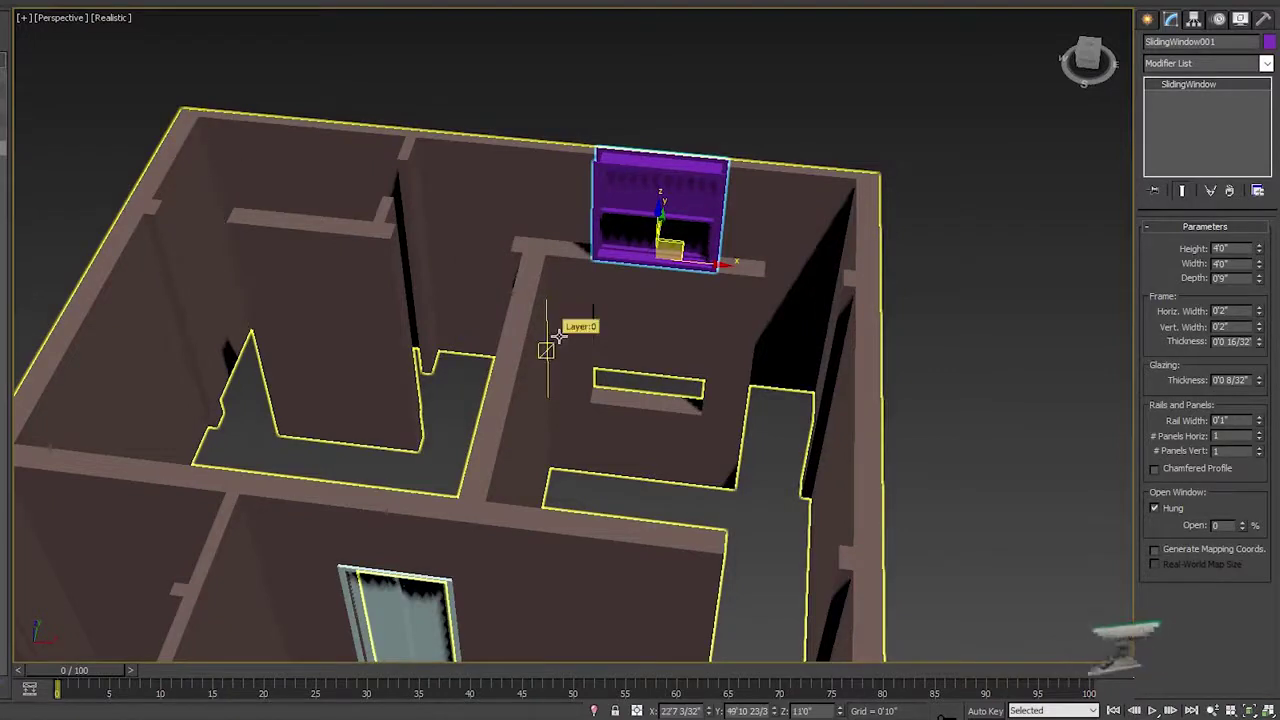
key("n")
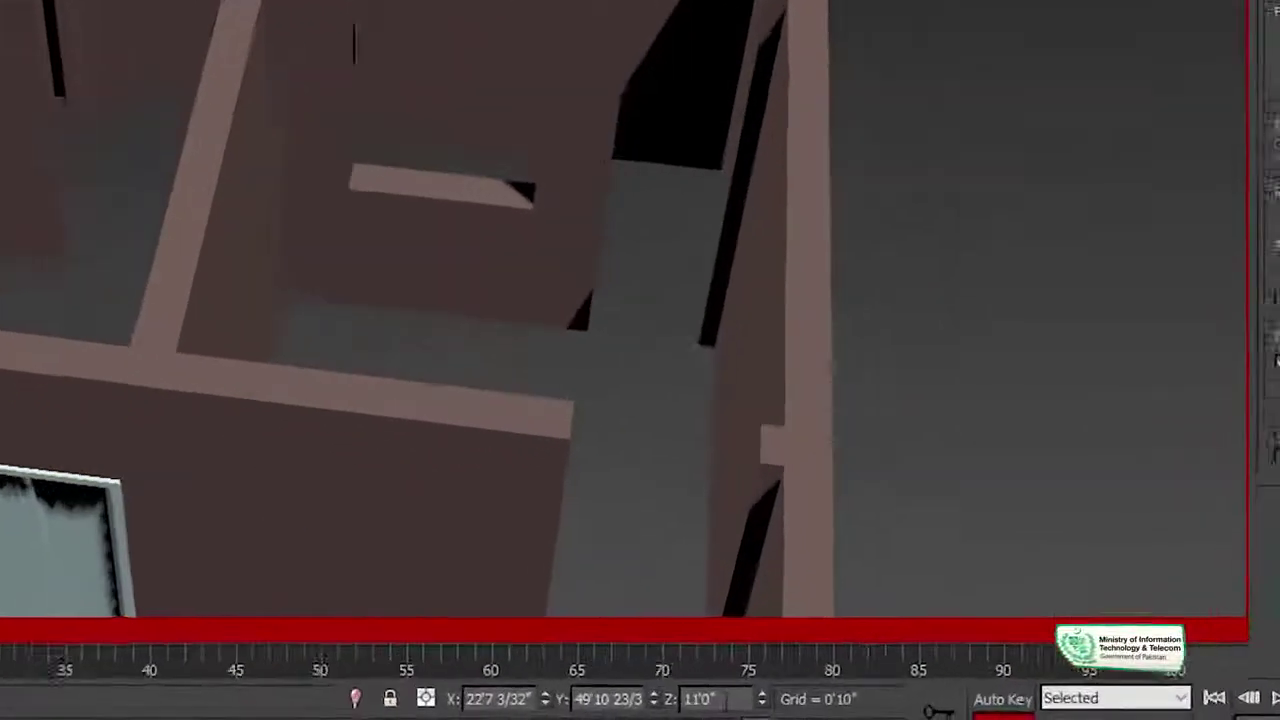
left_click_drag(816, 711, 747, 711)
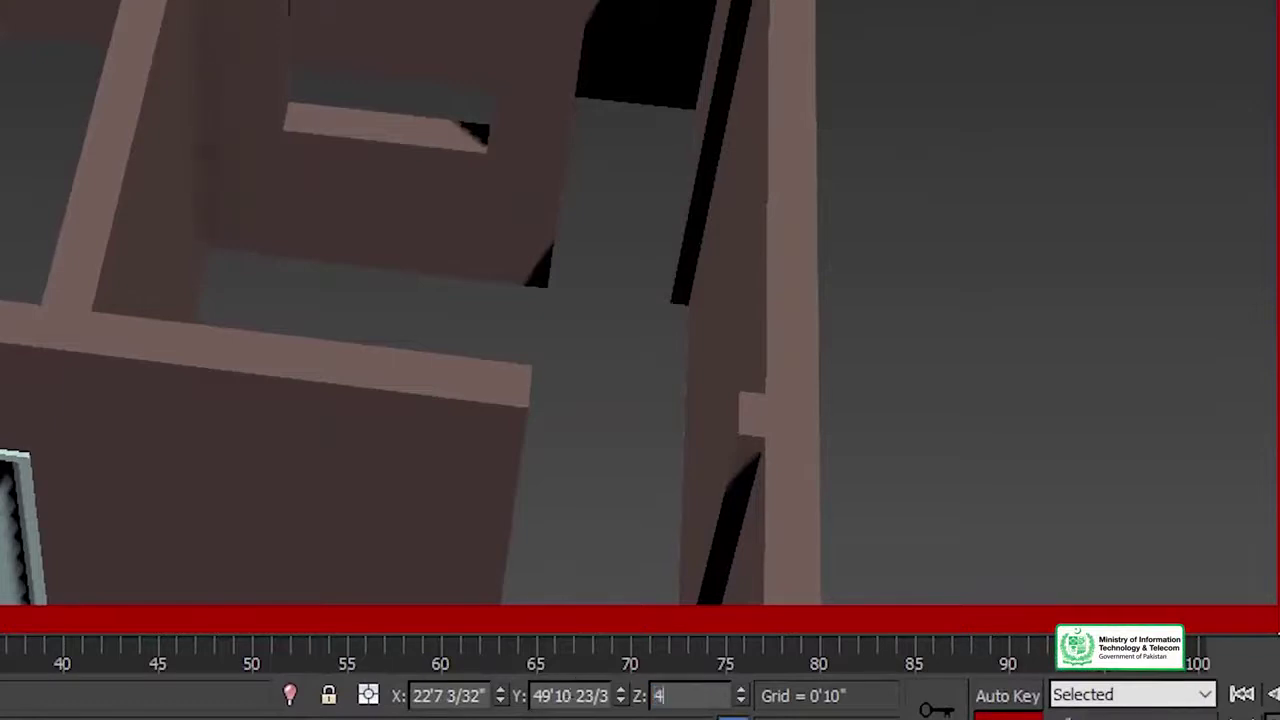
type("4")
key("Return")
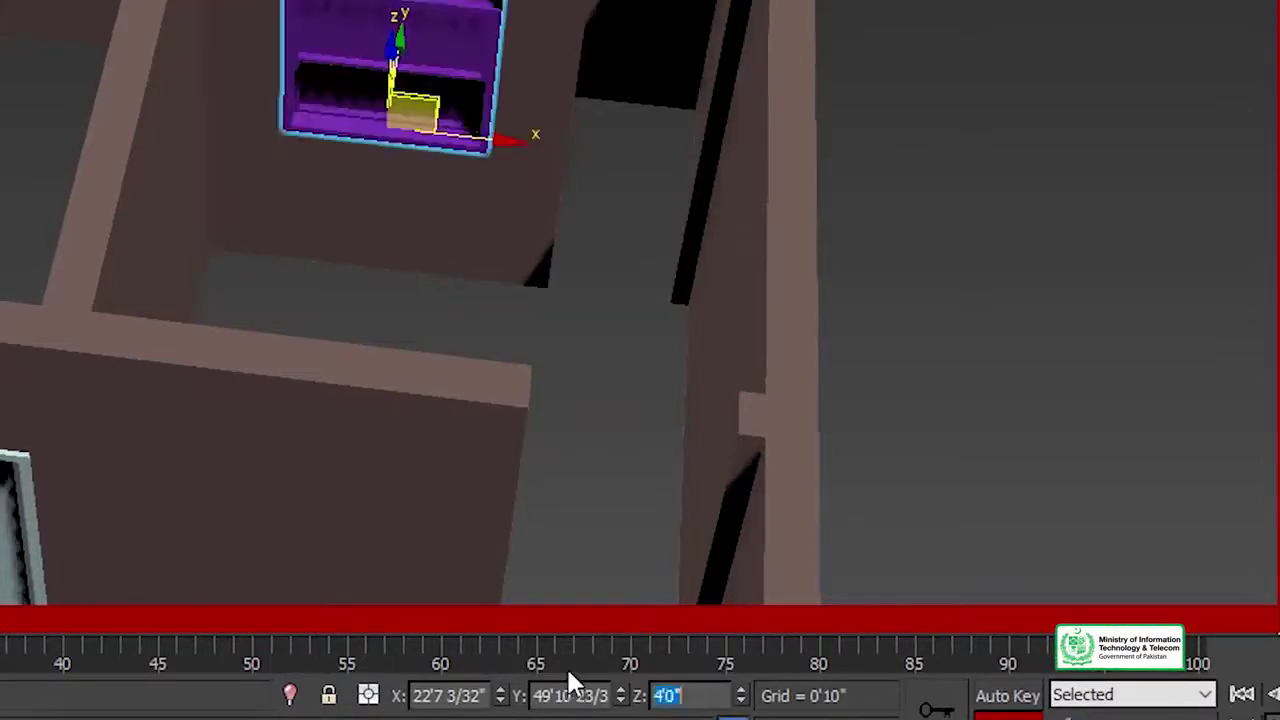
key("z")
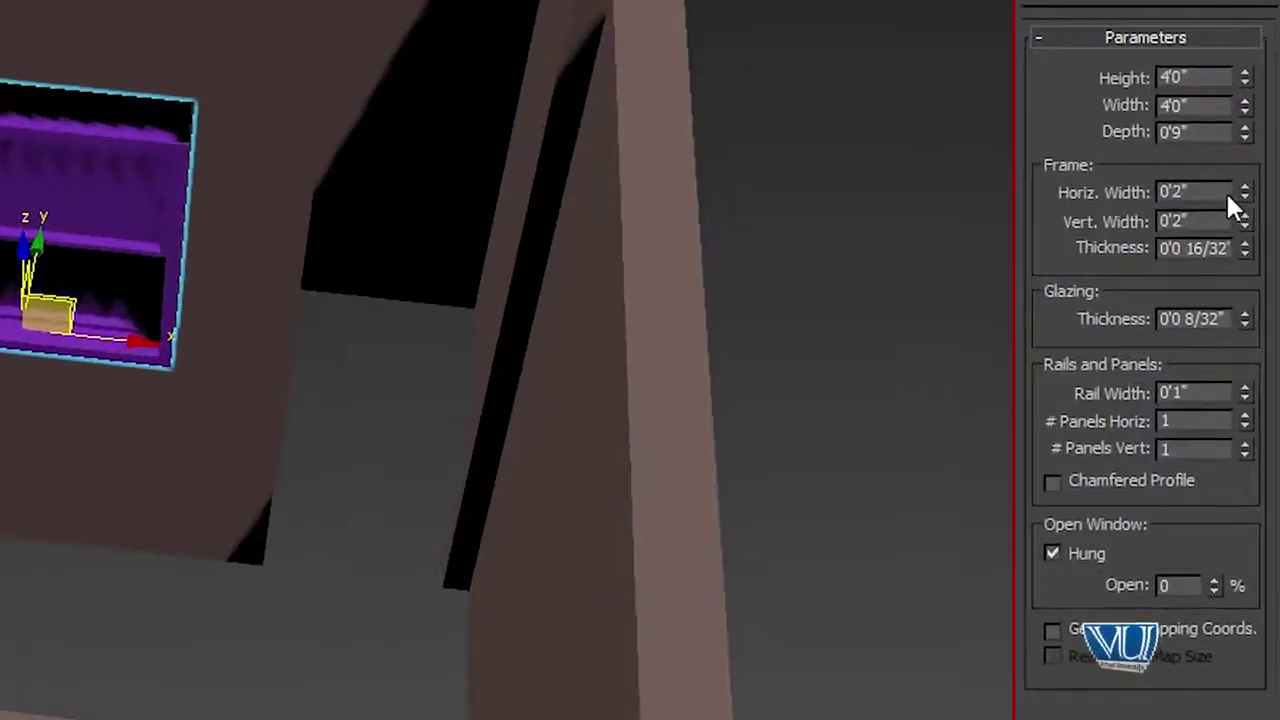
- Set the sliding window's horizontal frame width to 0'2 1/32" and its horizontal panels to 22, and check it within the house
left_click(1244, 187)
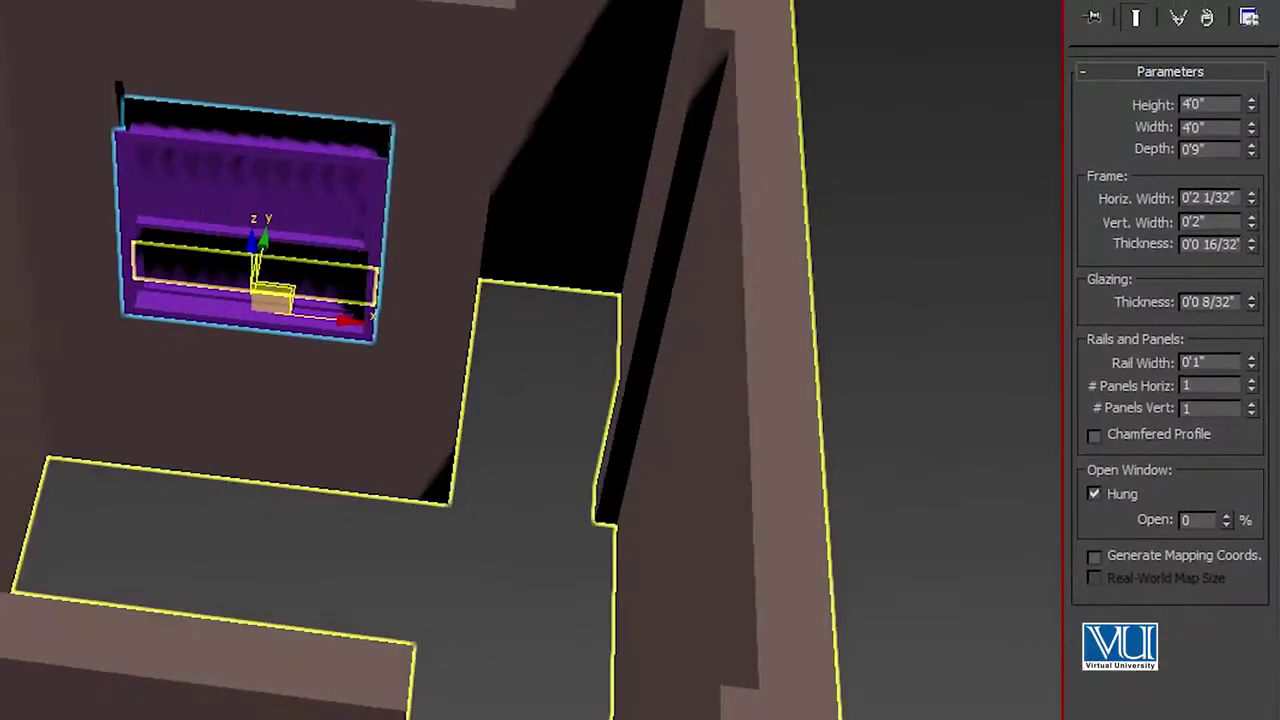
key("q")
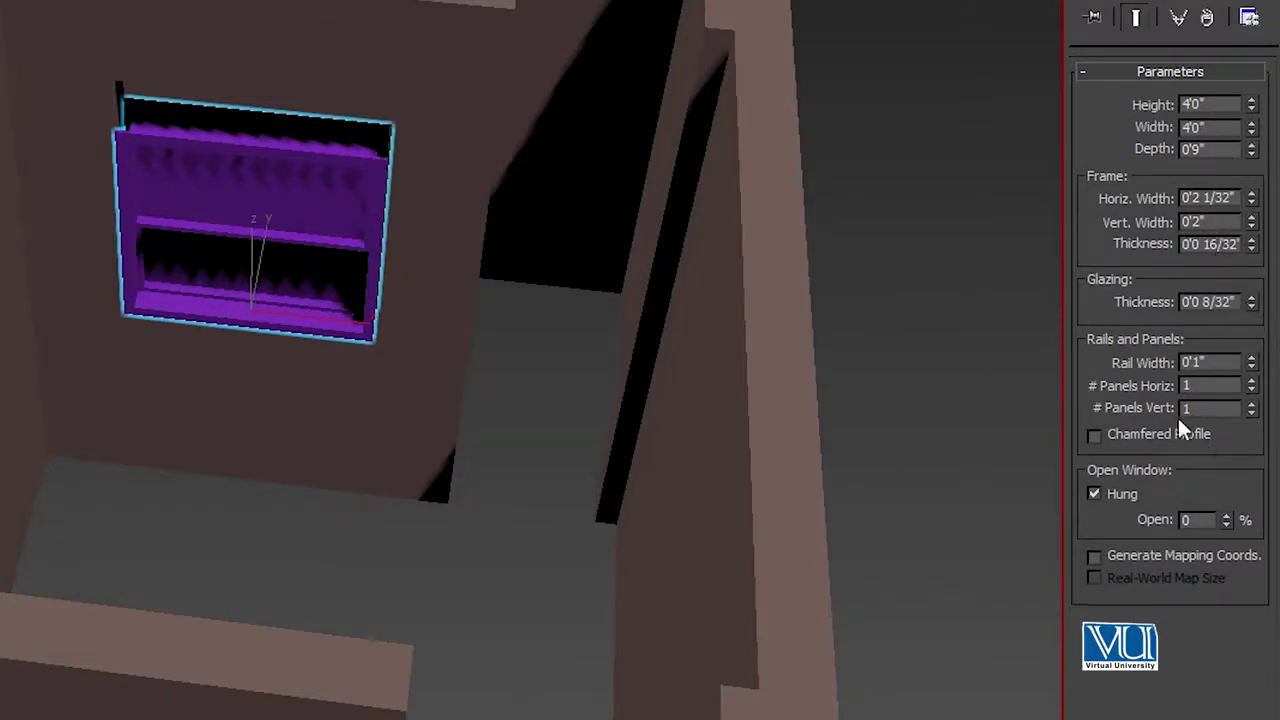
left_click(1251, 384)
left_click(1251, 384)
left_click(1251, 384)
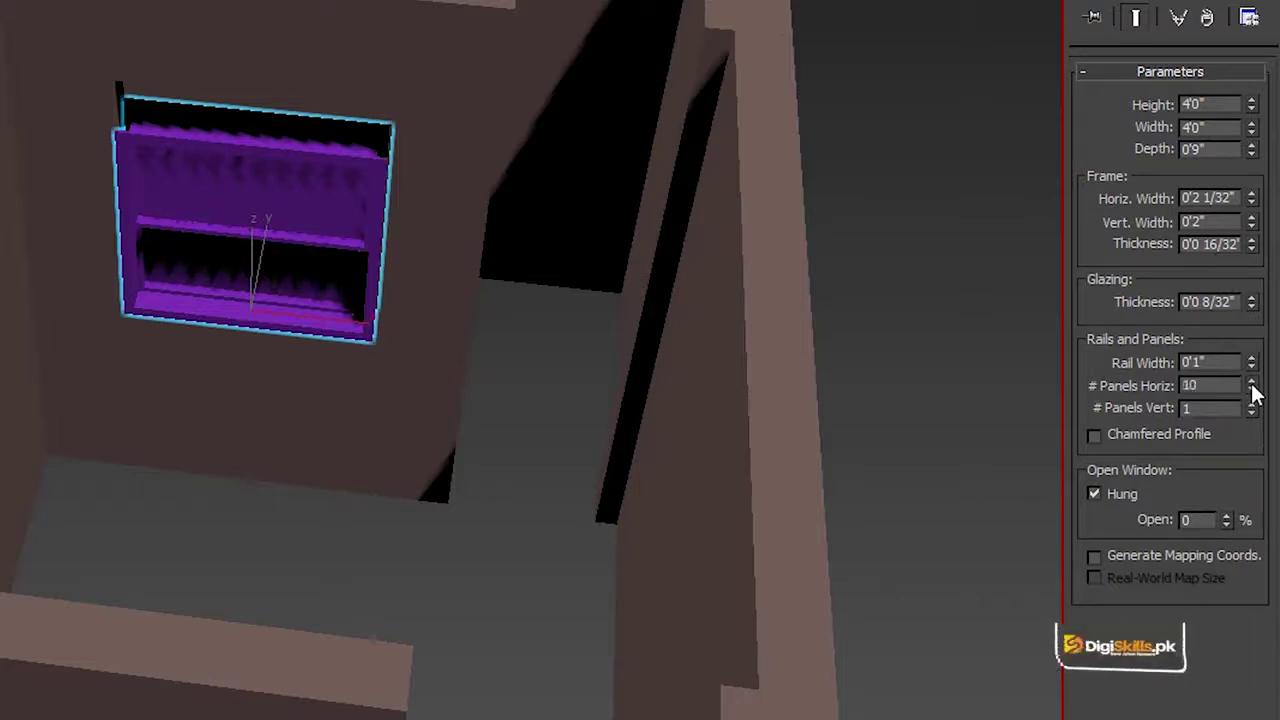
left_click(1250, 384)
scroll(494, 277, "down", 4)
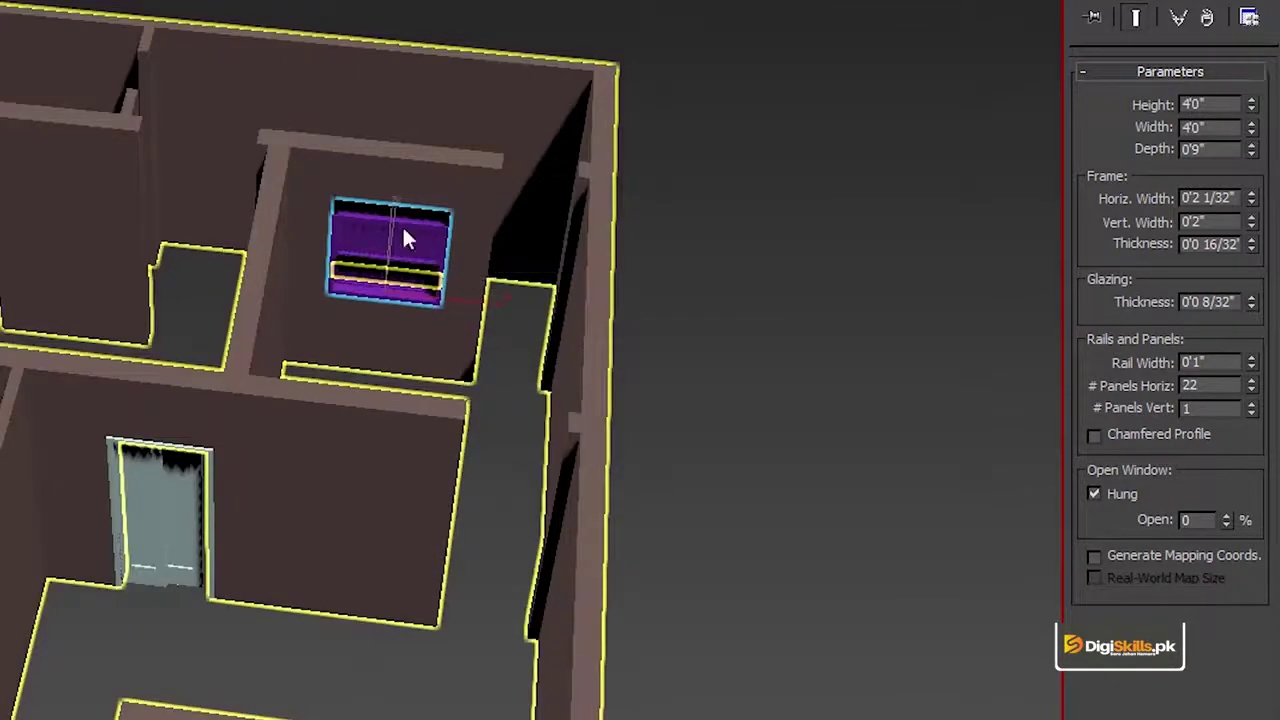
middle_click_drag(317, 343, 247, 196)
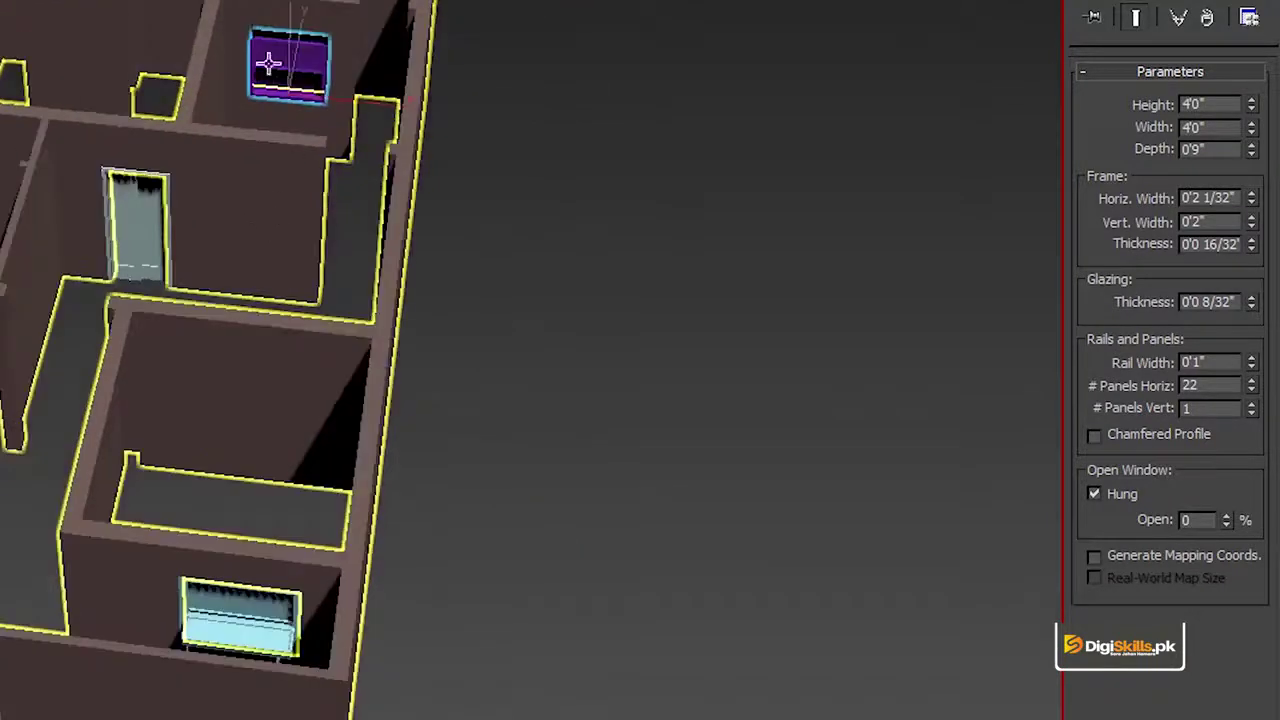
middle_click_drag(91, 116, 95, 158)
middle_click_drag(33, 231, 165, 271)
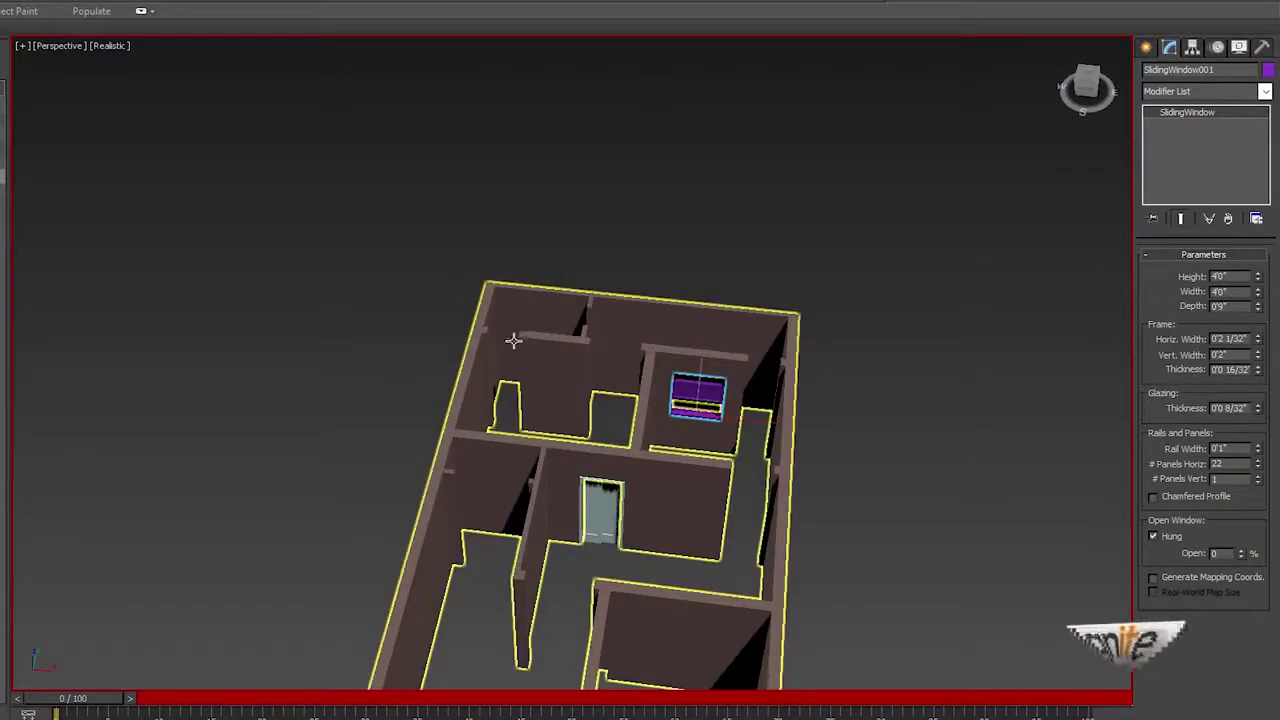
scroll(514, 342, "up", 2)
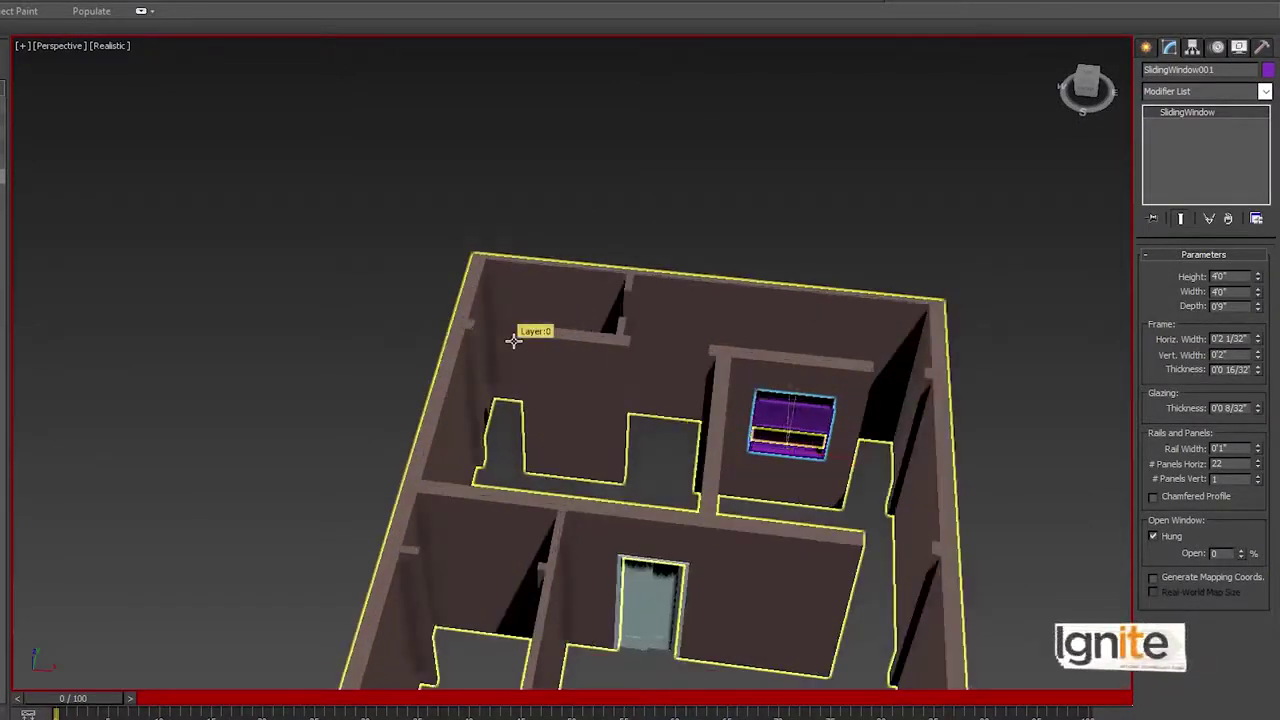